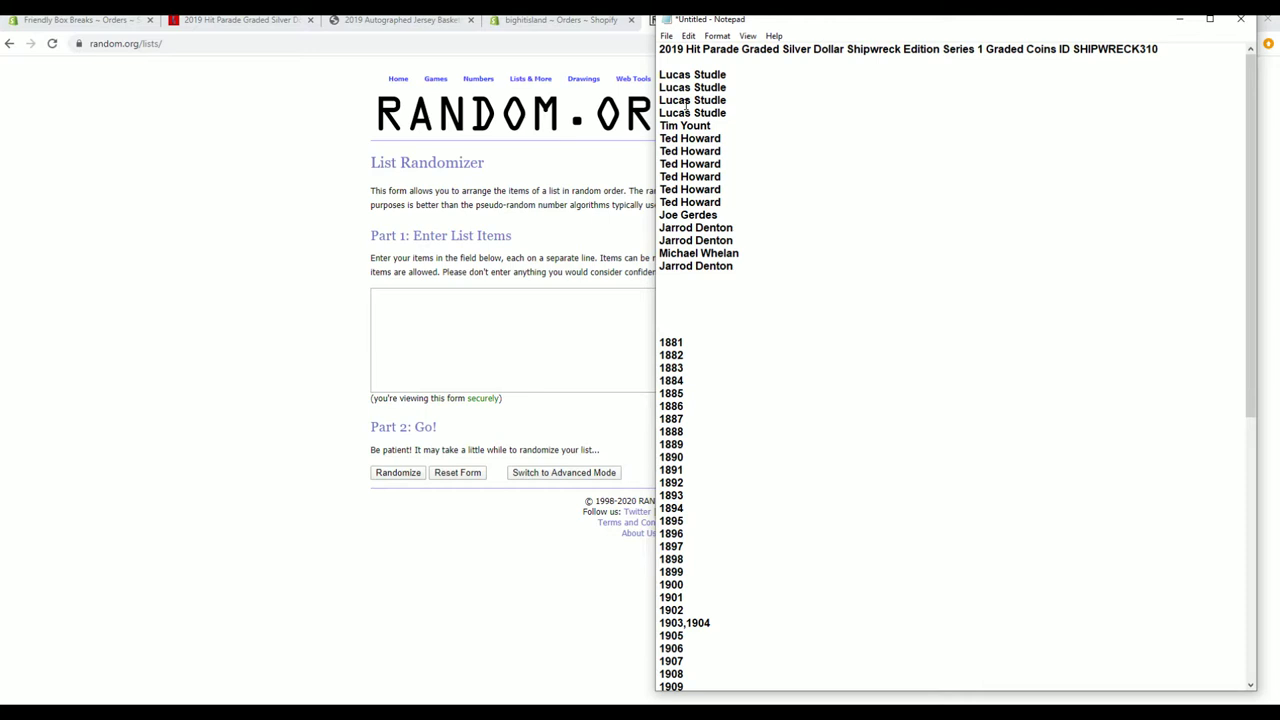
Step: Select the FILLER B owner names in the Notepad notes for copying
mouse_move(660, 75)
left_mouse_down()
mouse_move(746, 166)
mouse_move(770, 262)
left_mouse_up()
left_click(770, 260)
mouse_move(664, 210)
left_mouse_down()
mouse_move(729, 226)
mouse_move(751, 263)
left_mouse_up()
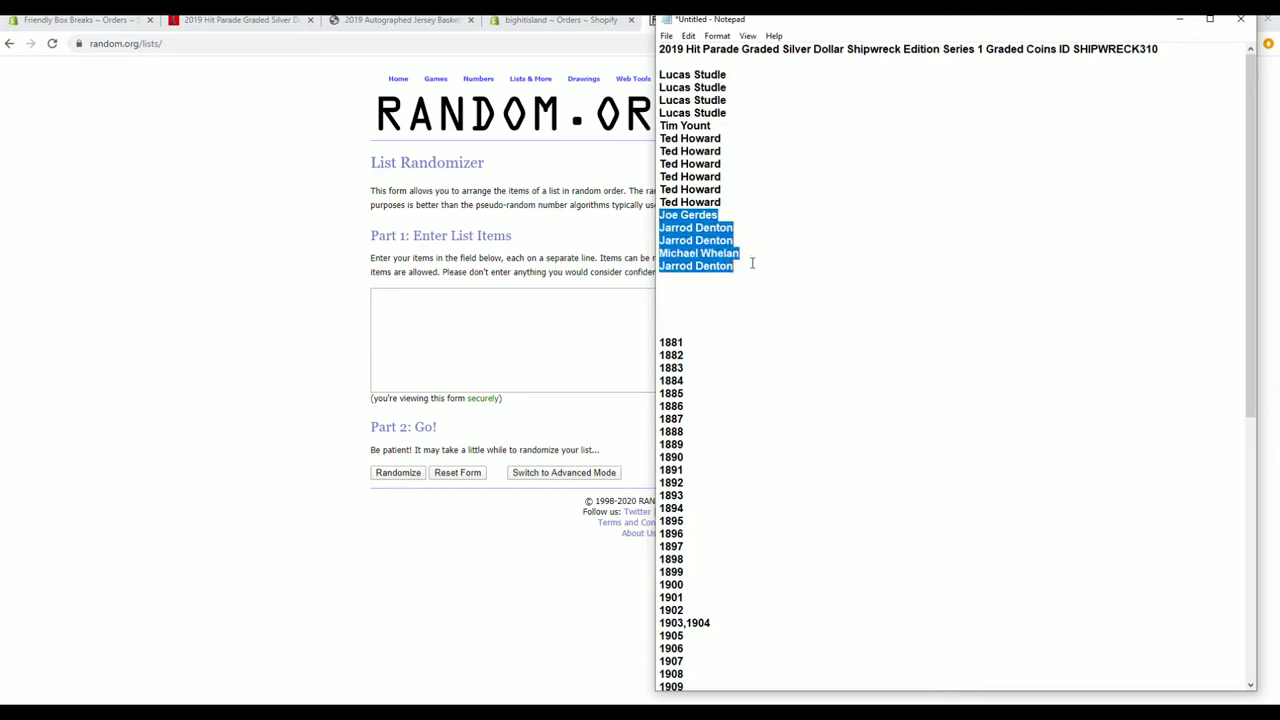
left_click(760, 228)
scroll(921, 198, "down", 9)
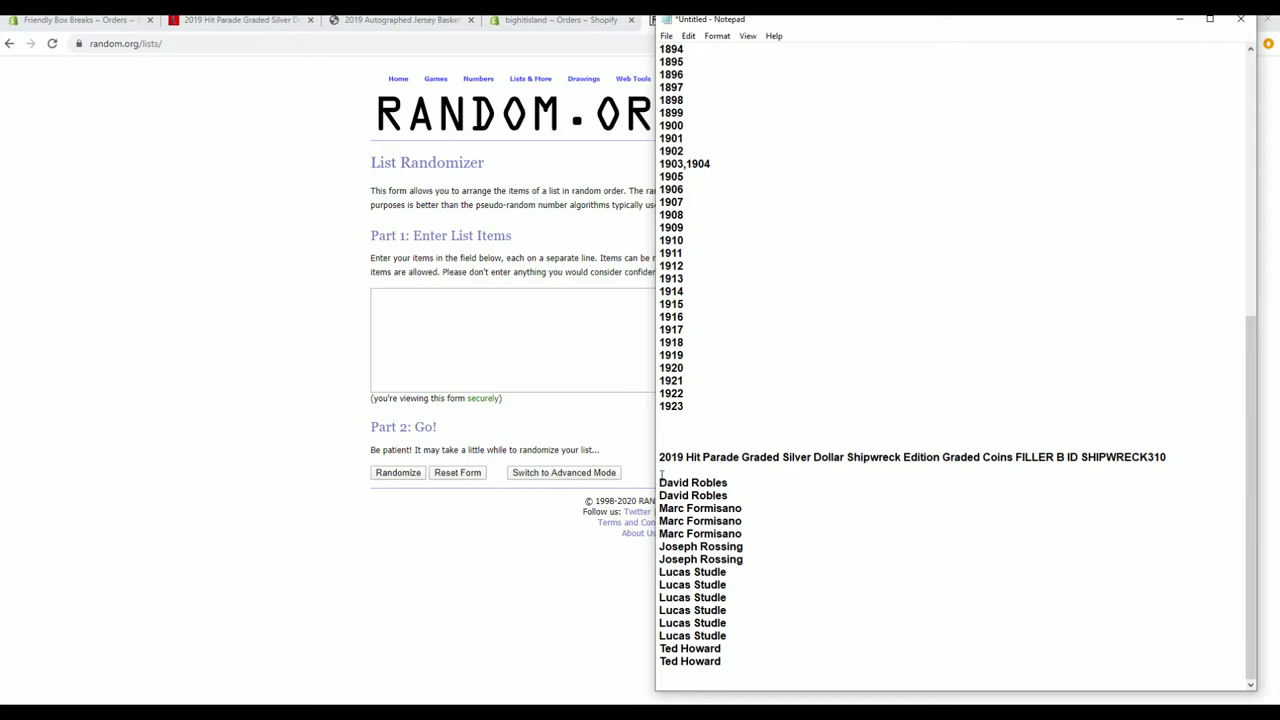
mouse_move(658, 482)
left_mouse_down()
mouse_move(728, 500)
mouse_move(750, 661)
left_mouse_up()
right_click(716, 332)
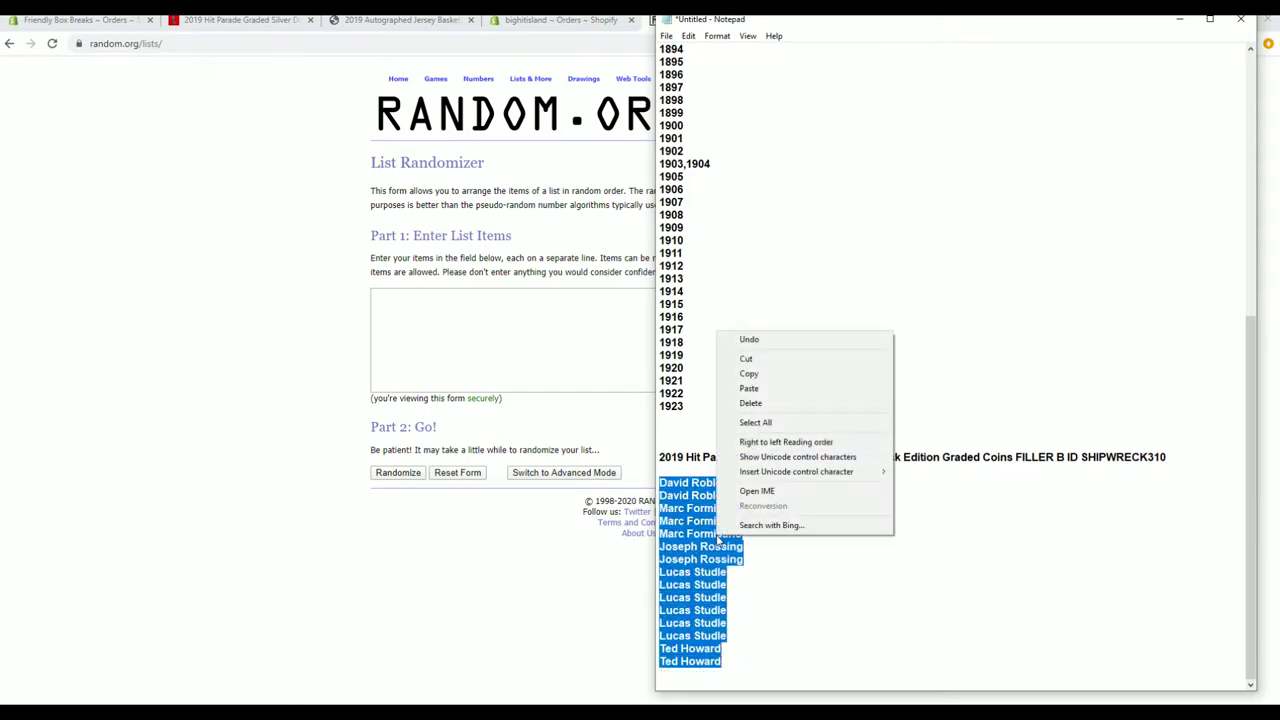
Step: Copy the FILLER B names and paste them into the List Randomizer box
left_click(768, 378)
left_click(534, 366)
right_click(487, 328)
left_click(546, 428)
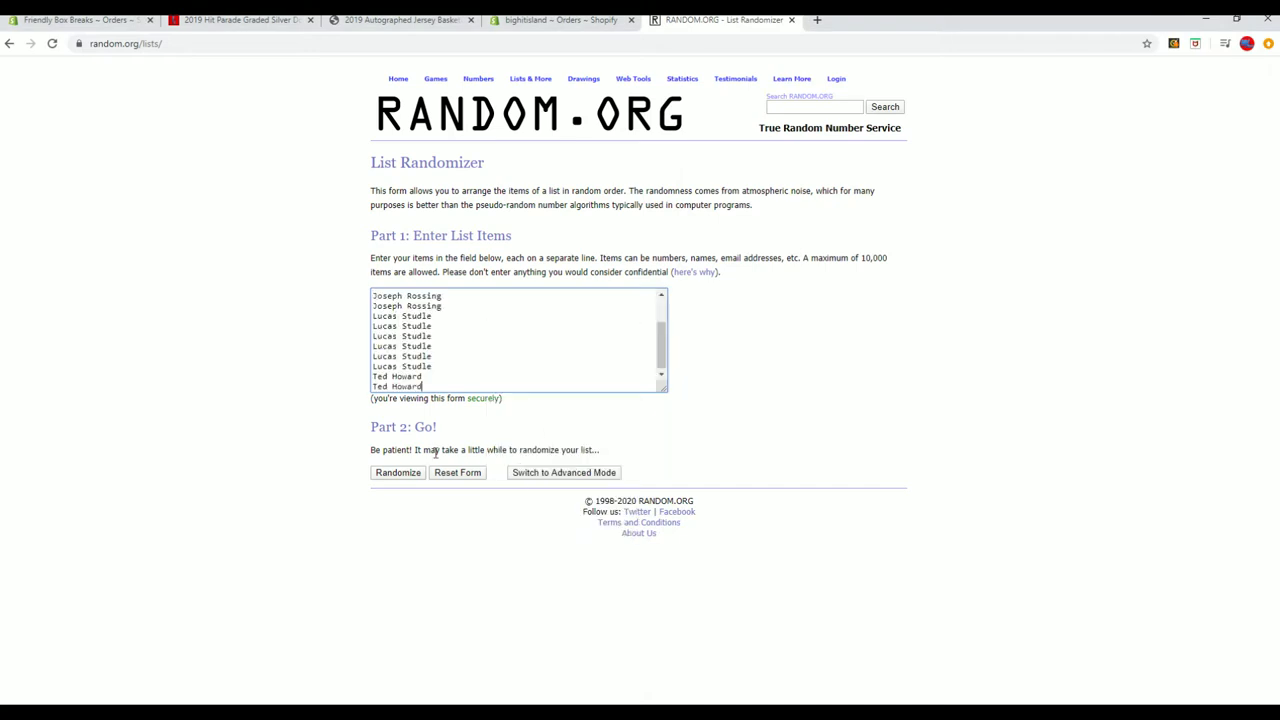
Step: Randomize the 15 names, then reshuffle them repeatedly with Again!
left_click(407, 480)
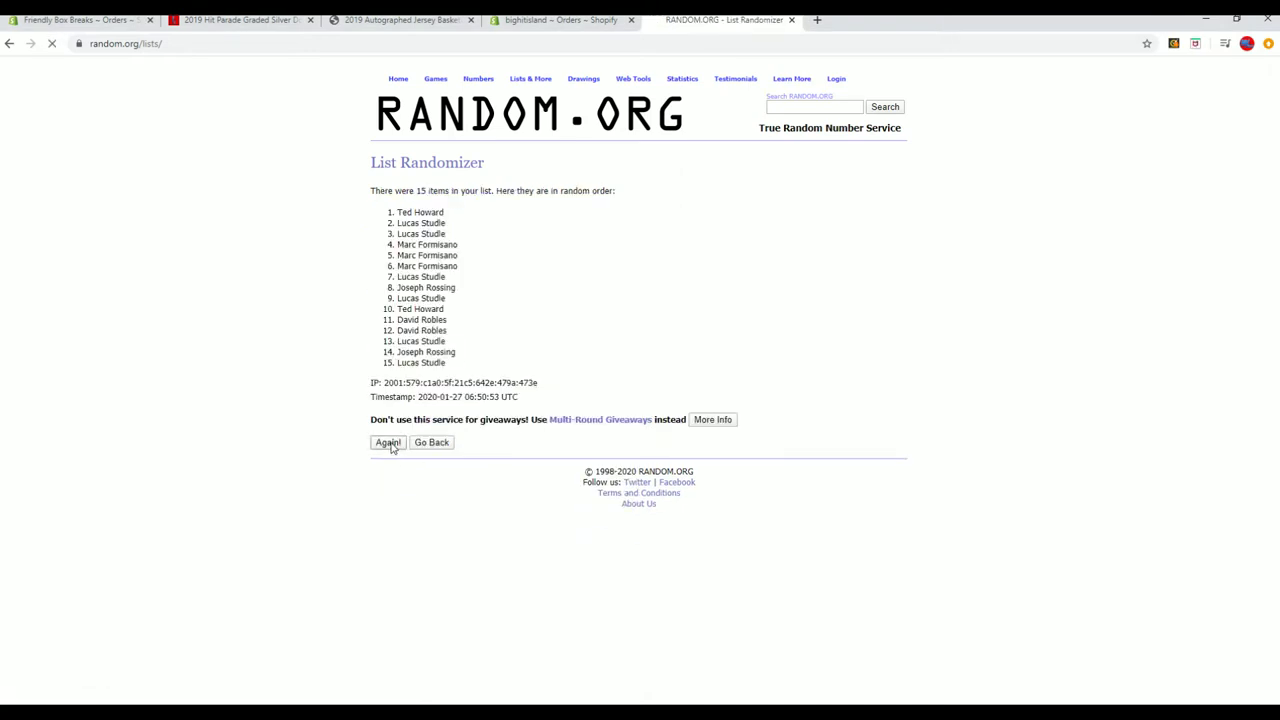
left_click(388, 444)
left_click(386, 468)
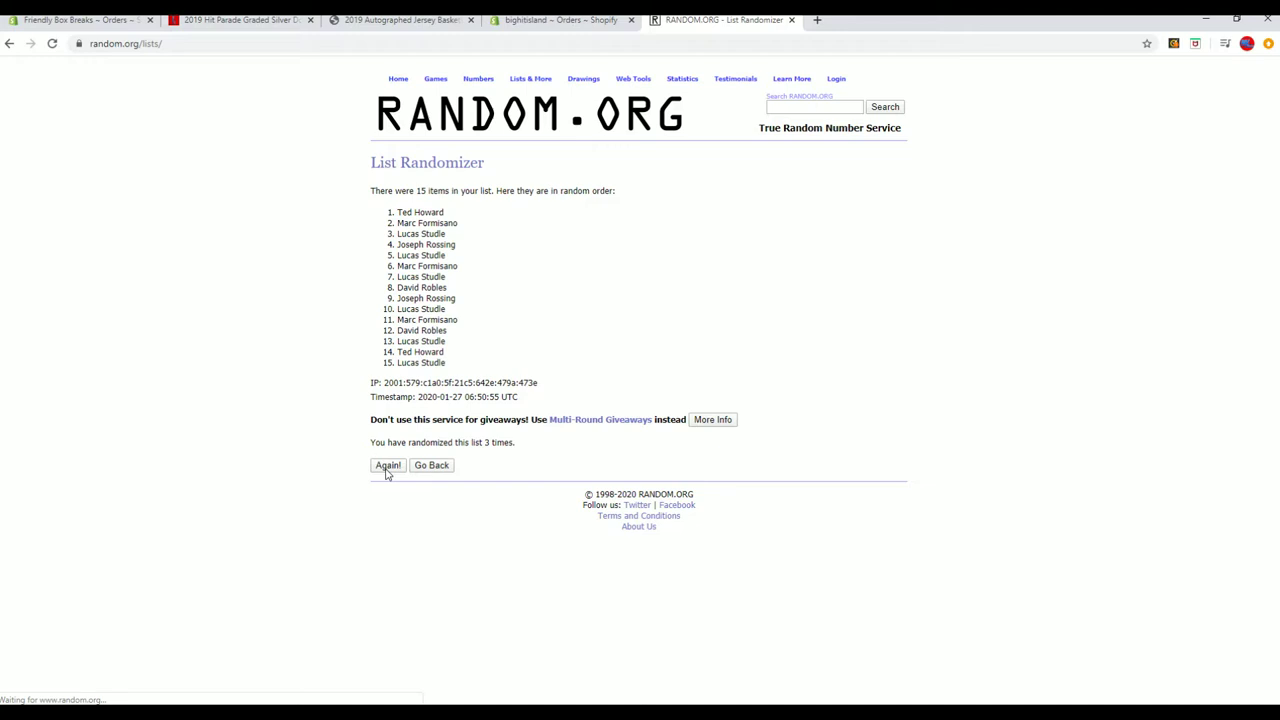
left_click(386, 468)
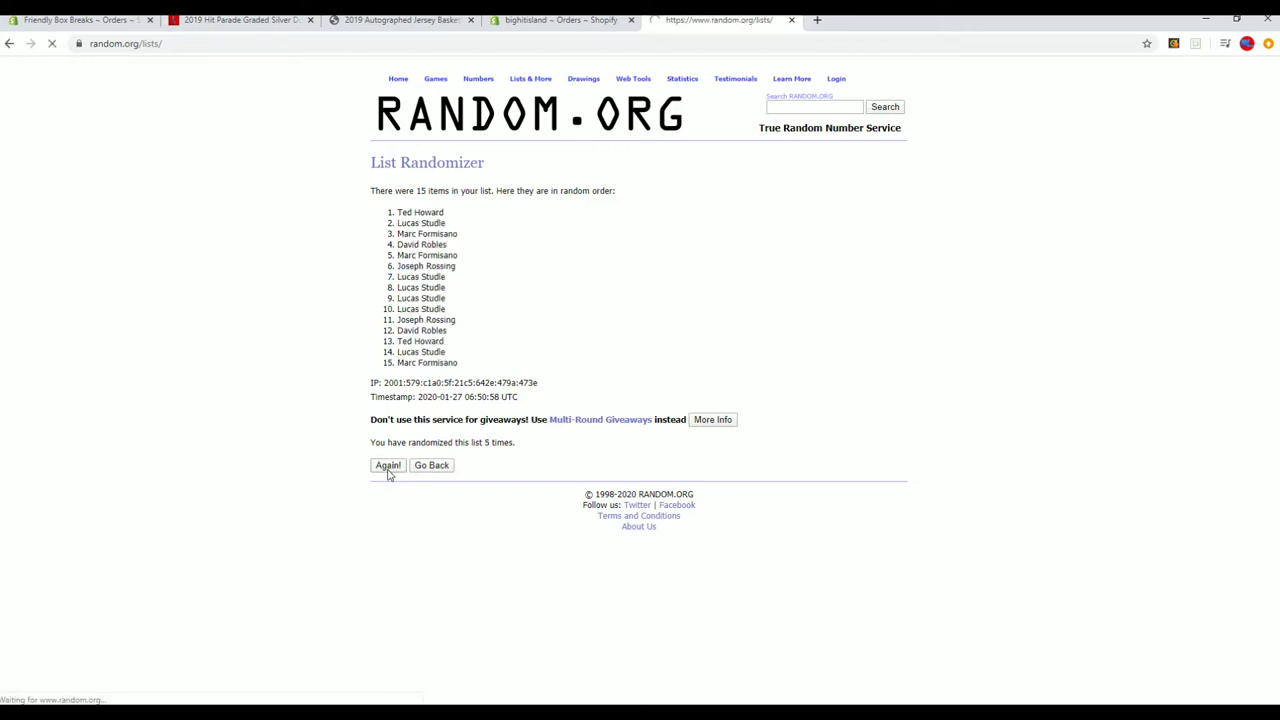
left_click(388, 474)
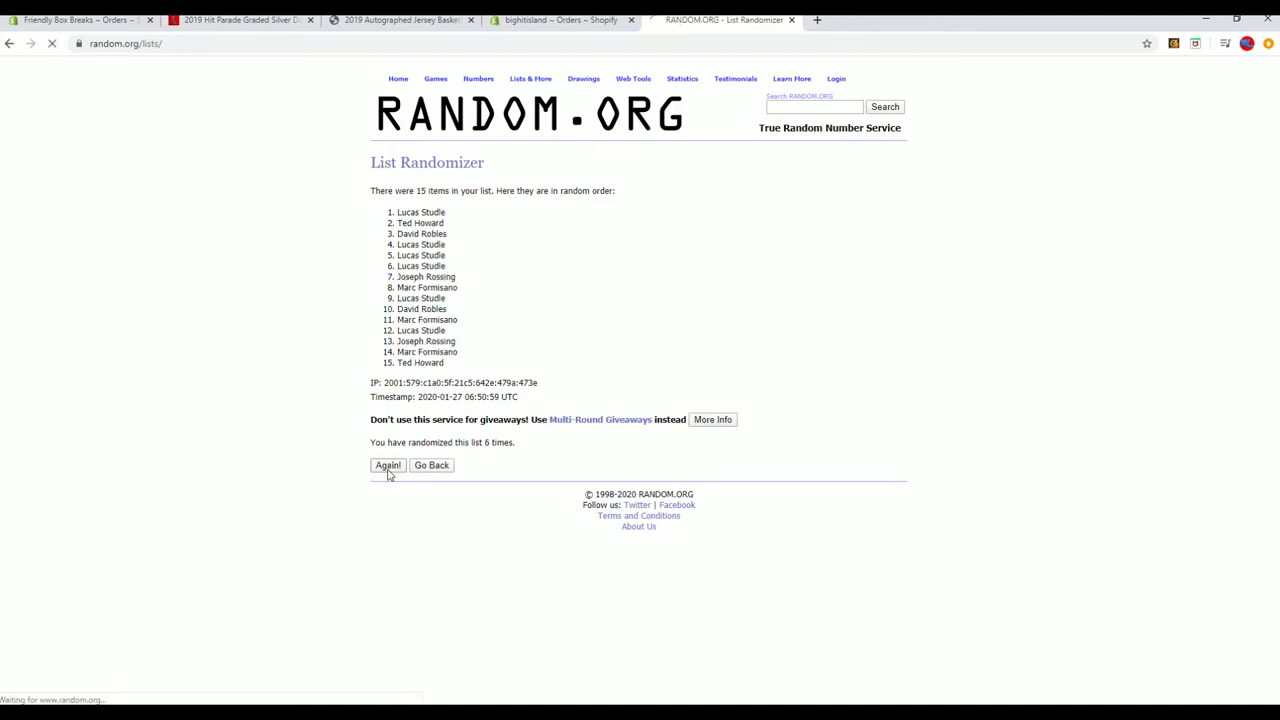
left_click(388, 470)
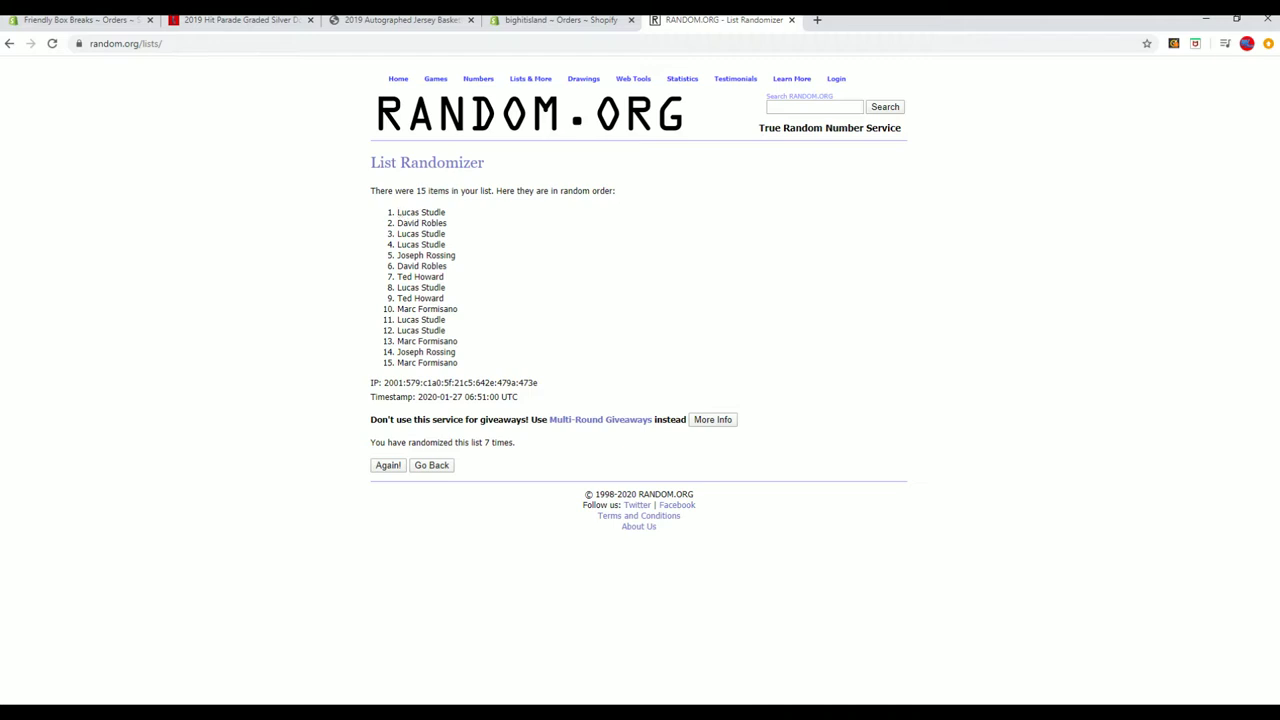
Step: Copy the first five shuffled names
mouse_move(397, 212)
left_mouse_down()
mouse_move(457, 215)
mouse_move(468, 262)
left_mouse_up()
right_click(425, 223)
left_click(434, 236)
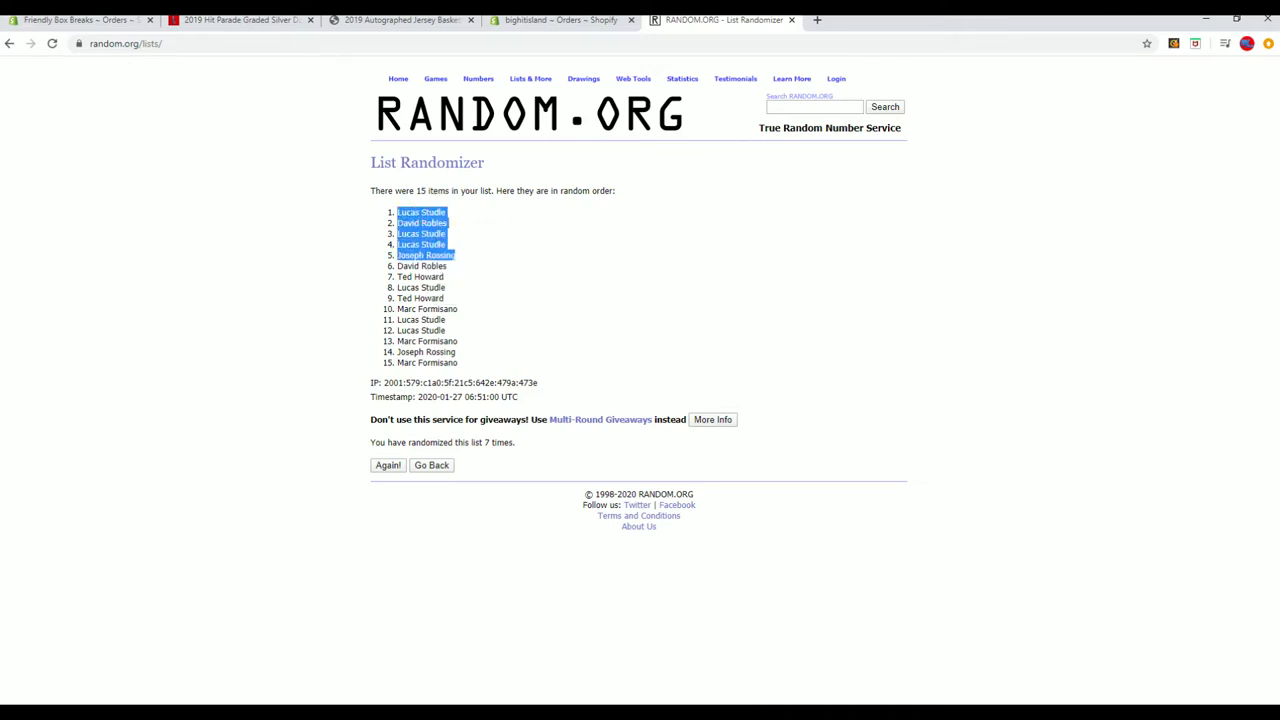
Step: In Notepad, paste the five shuffled names on a new line after the first owner list
key("alt+Tab")
key("ctrl+x")
scroll(906, 260, "up", 10)
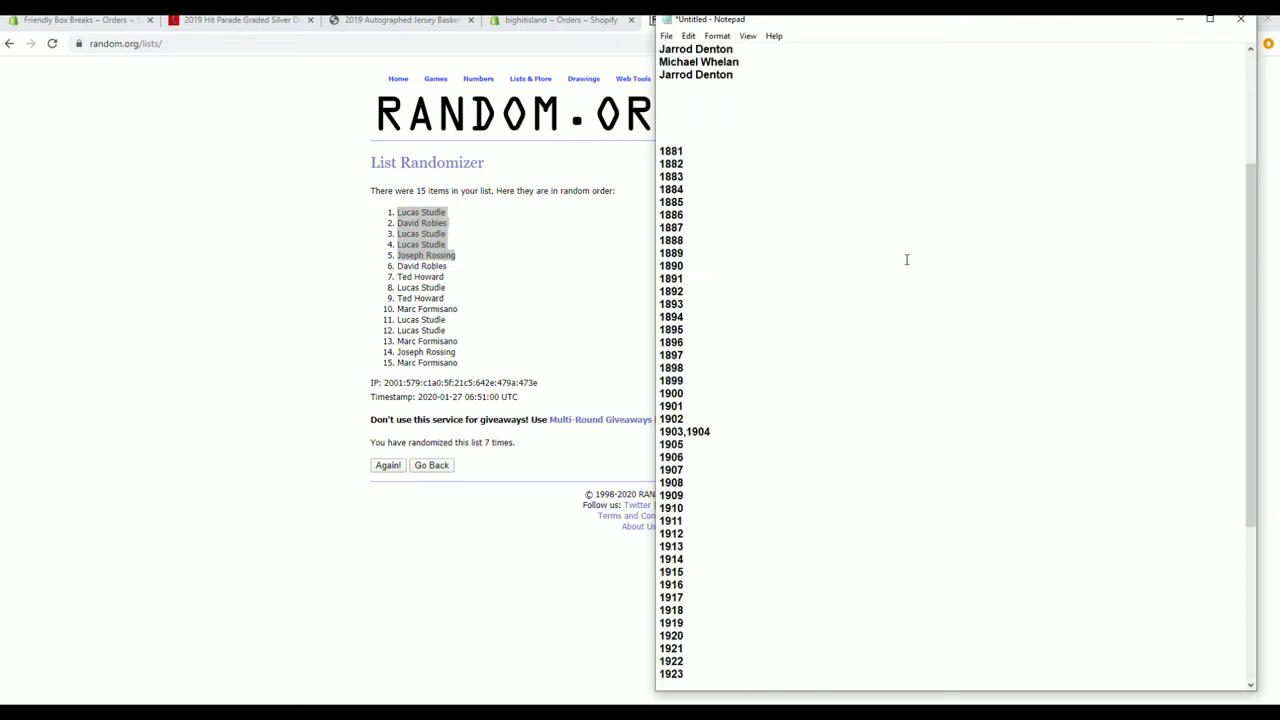
key("Return")
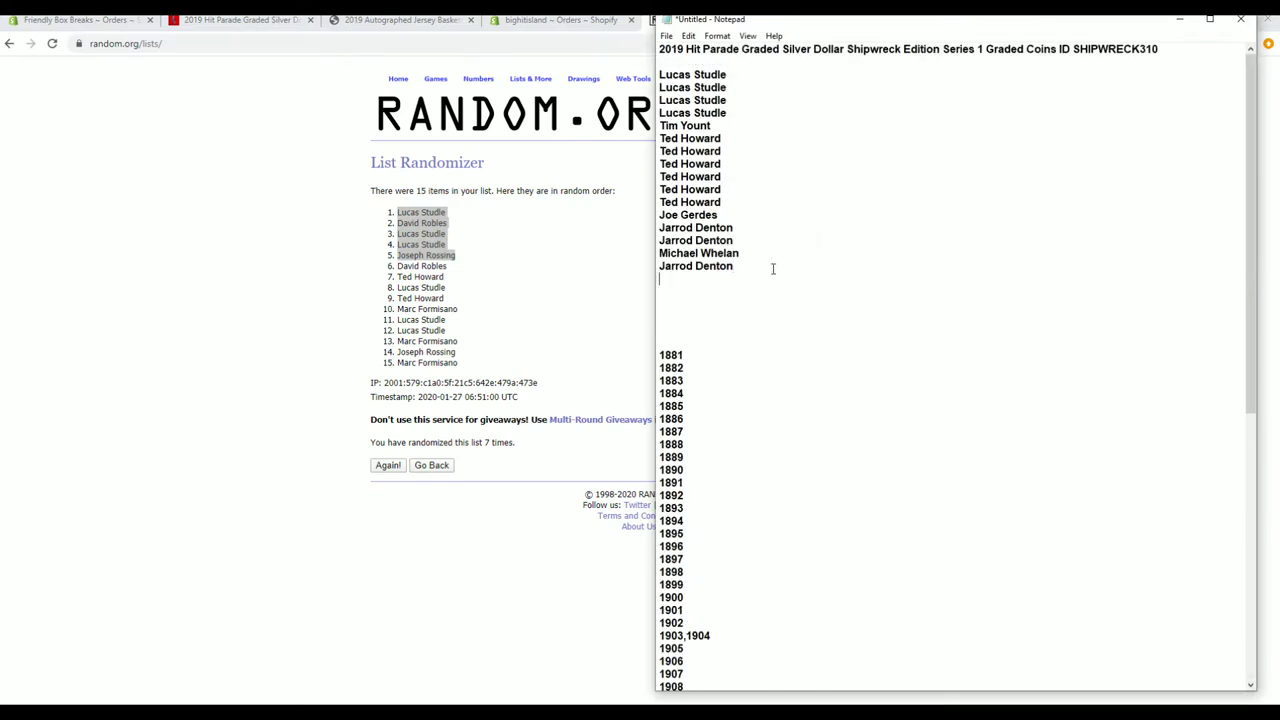
key("ctrl+v")
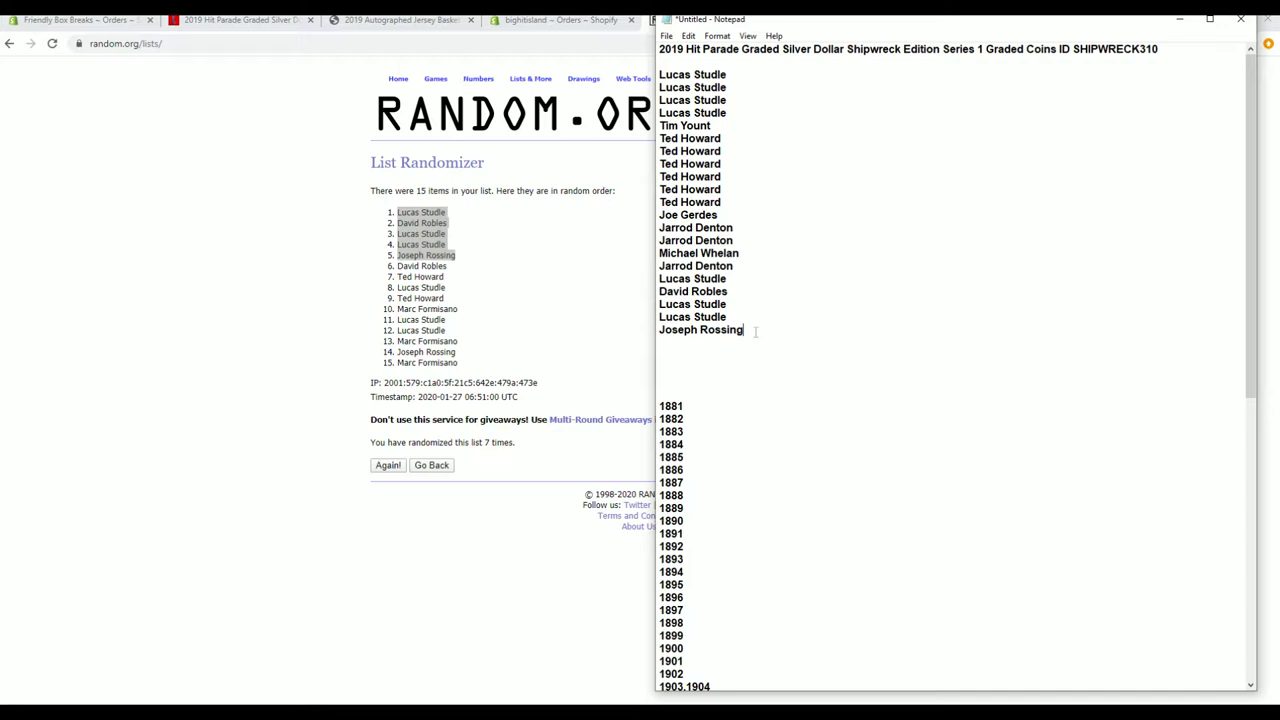
Step: Copy the extended name list and paste a second copy below it
left_click_drag(756, 332, 735, 72)
right_click(760, 141)
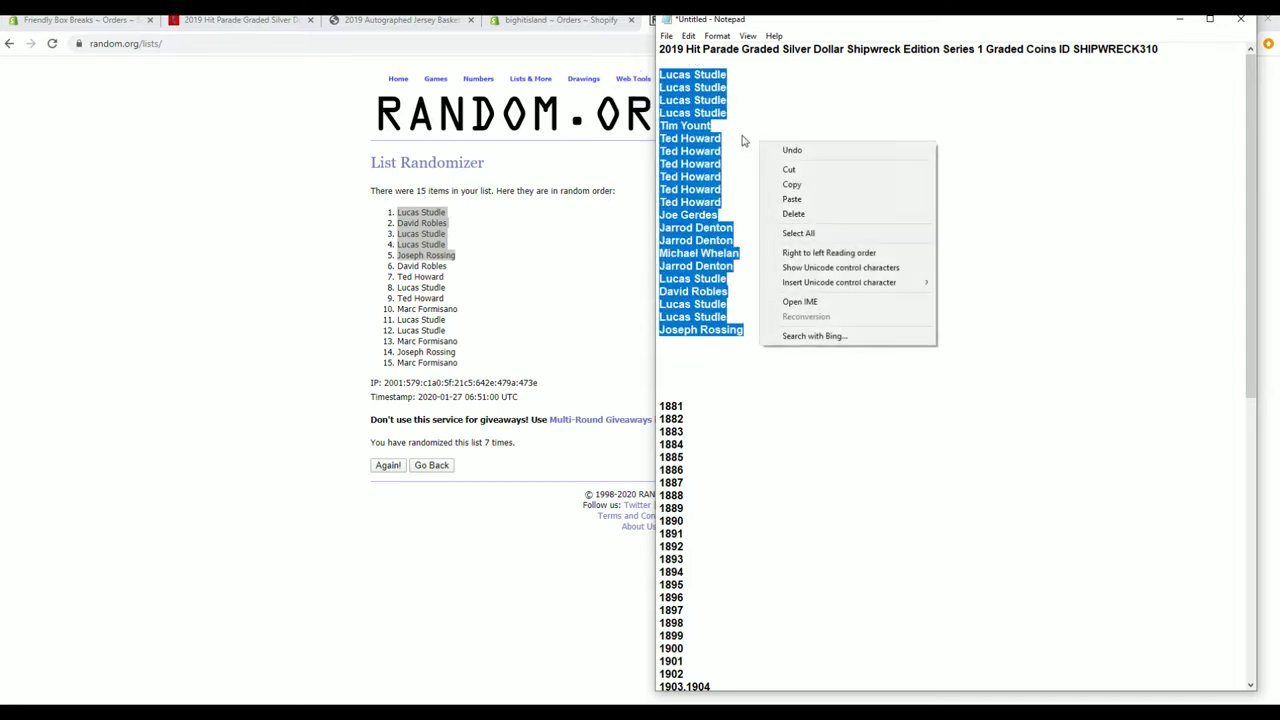
left_click(791, 184)
left_click(727, 343)
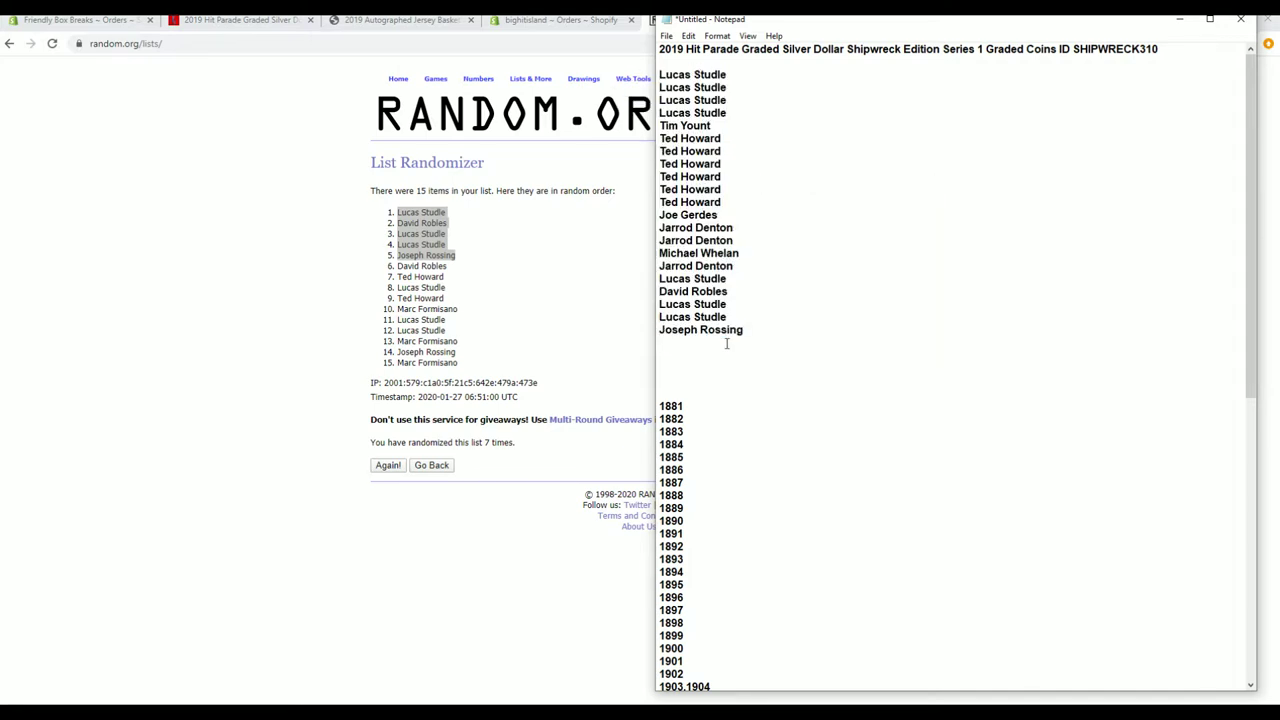
key("ctrl+v")
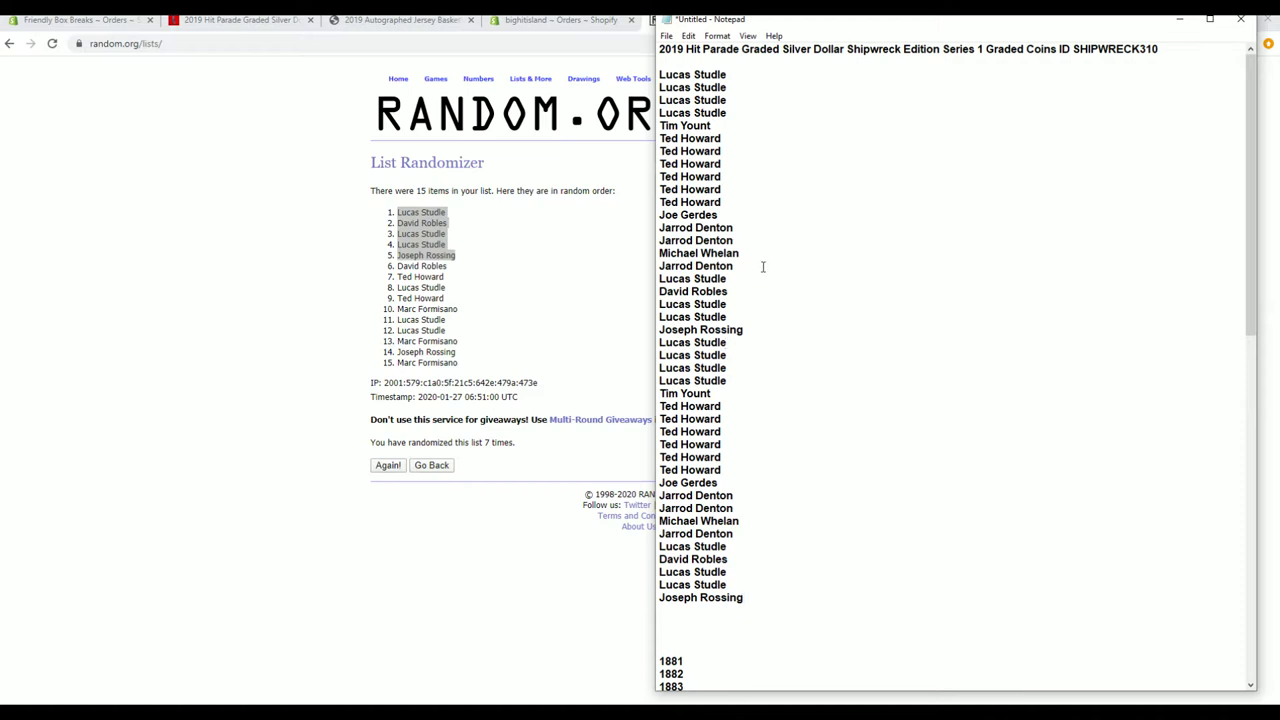
Step: Delete the FILLER B heading and its names from the notes
scroll(762, 267, "down", 20)
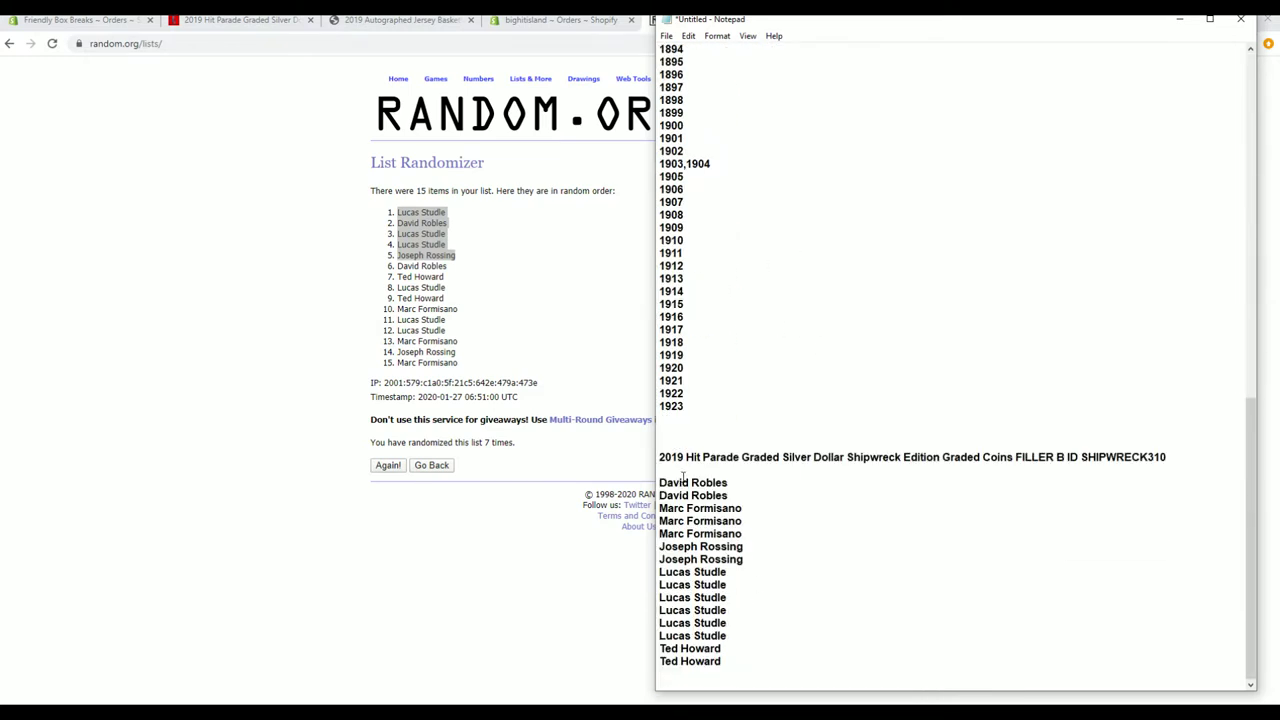
left_click_drag(664, 462, 767, 660)
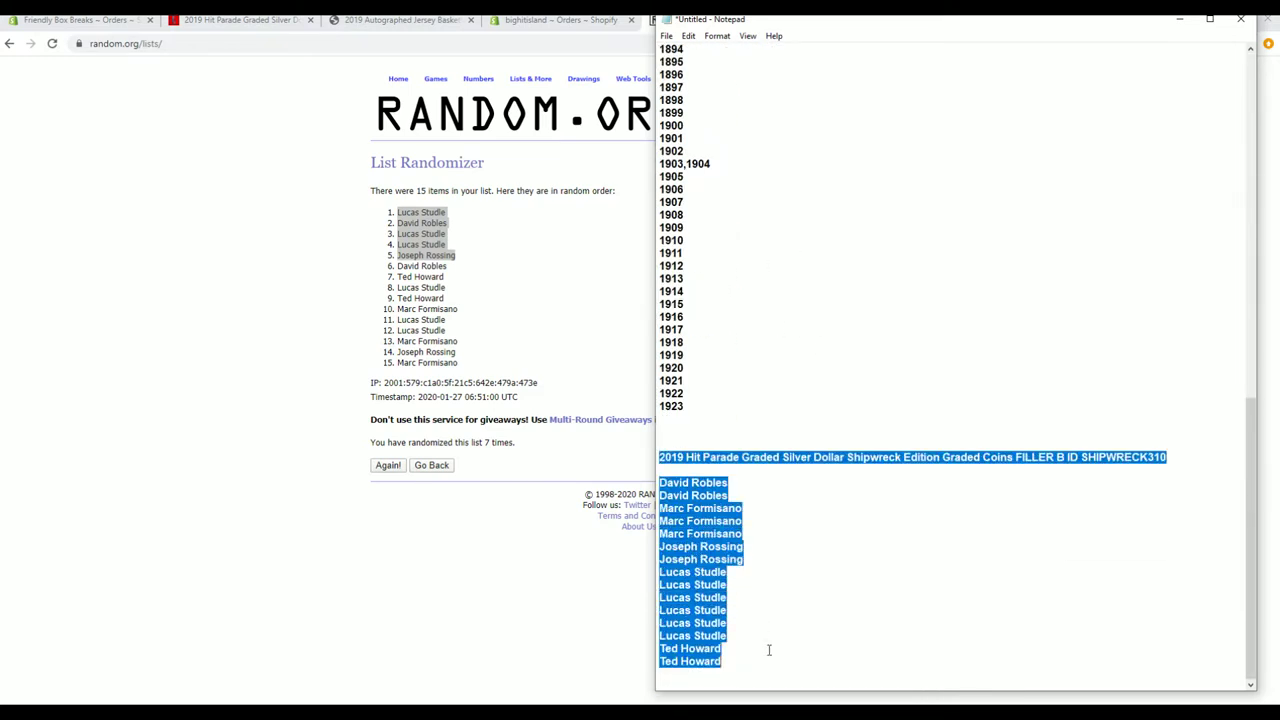
key("ctrl+x")
scroll(792, 396, "up", 15)
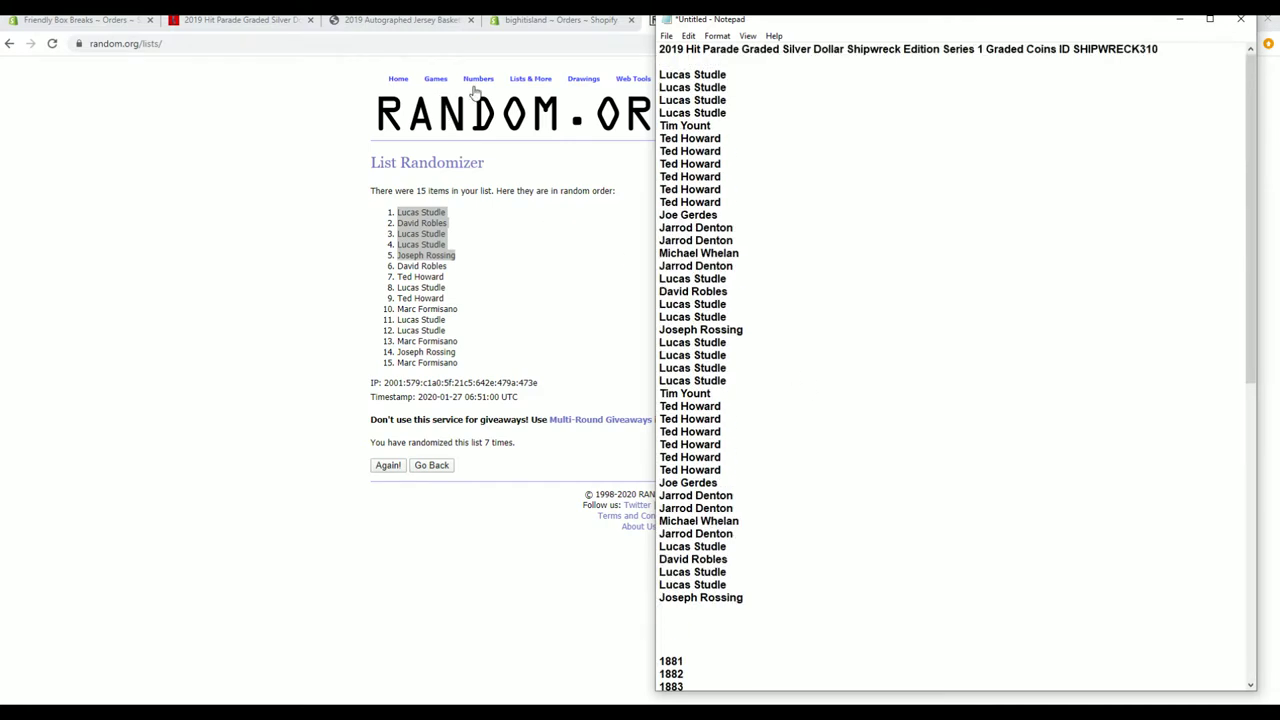
Step: Open a fresh List Randomizer form and copy the full doubled name list from Notepad
left_click(530, 94)
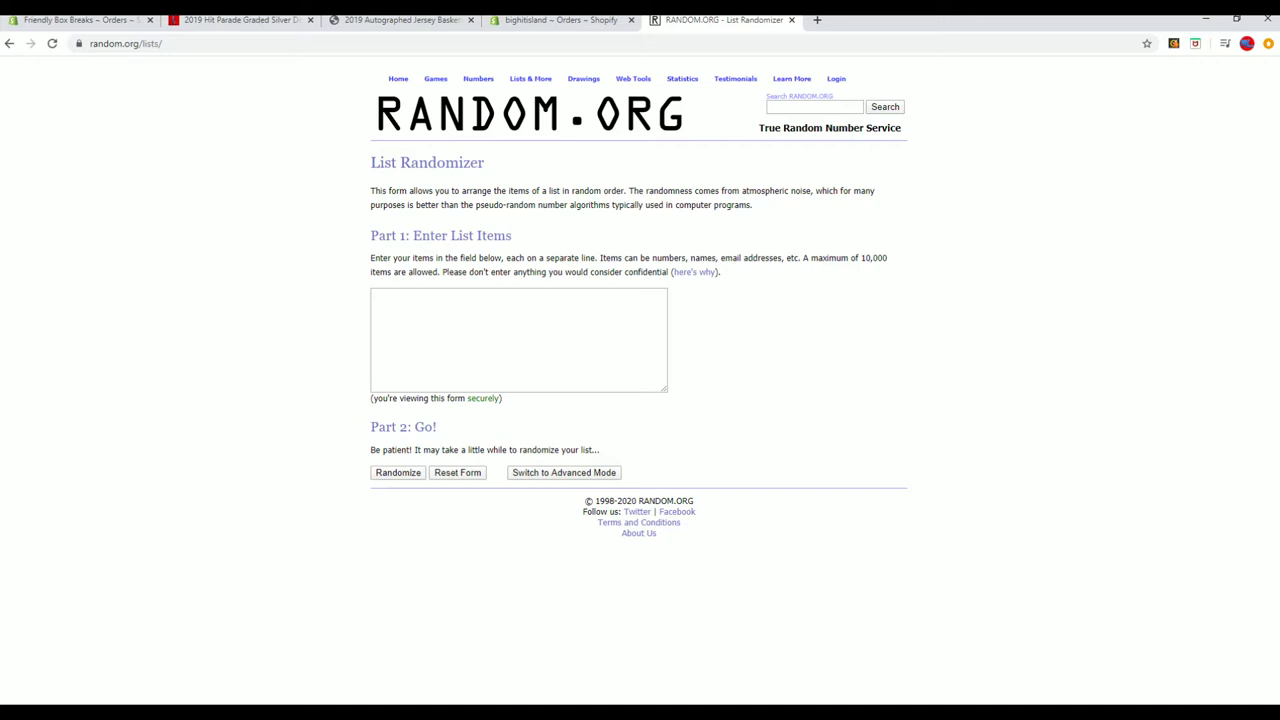
key("alt+Tab")
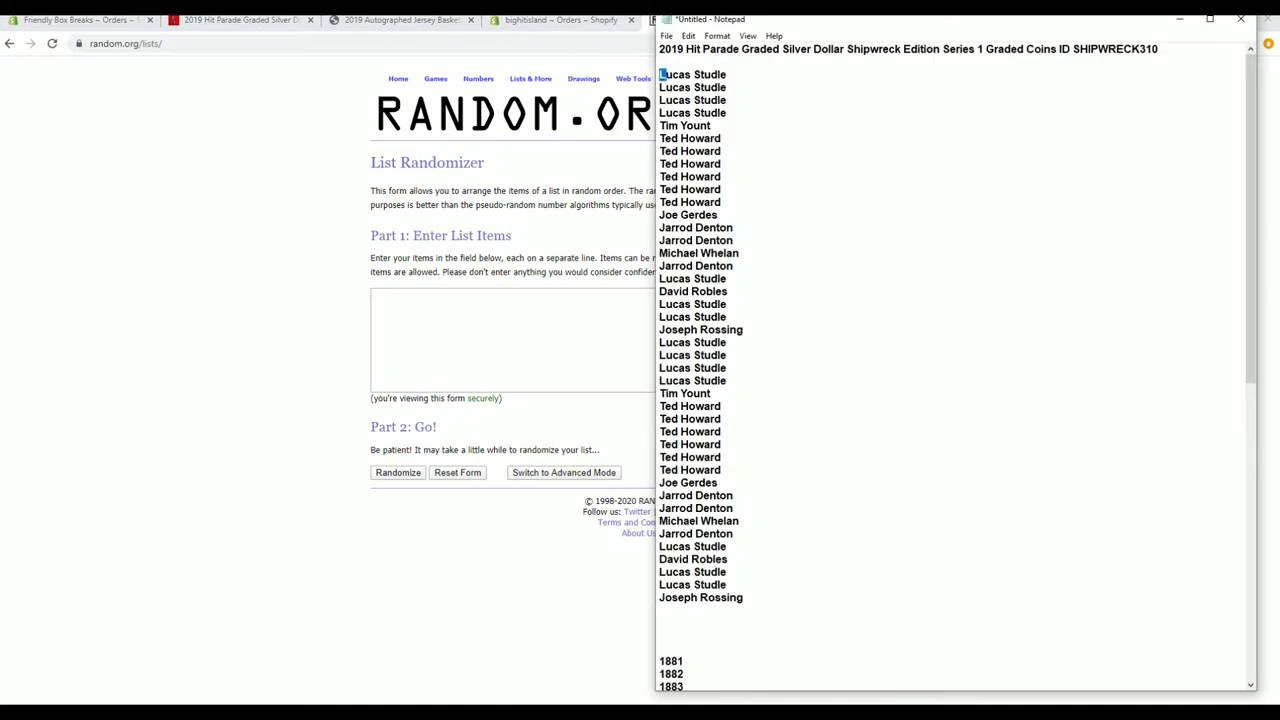
left_click_drag(660, 74, 768, 612)
right_click(704, 329)
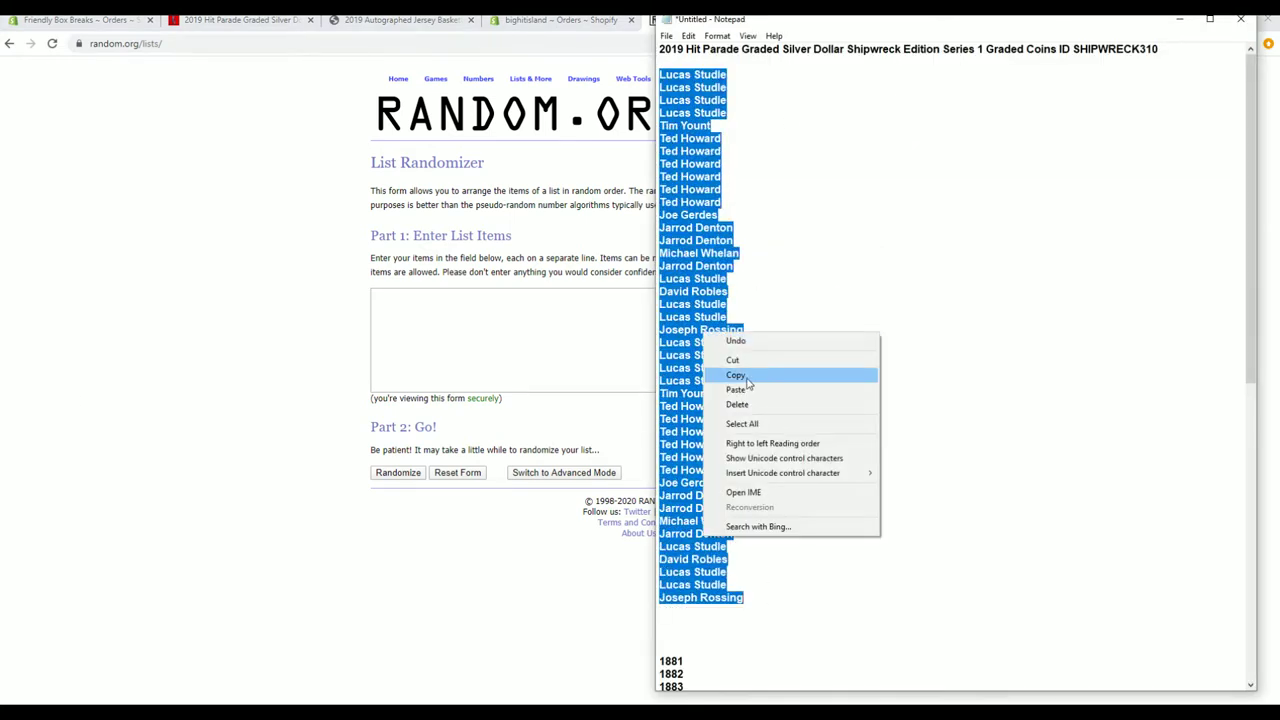
left_click(743, 370)
right_click(410, 307)
Step: Paste the 42 names, shuffle them seven times, and select all 42 results
left_click(458, 409)
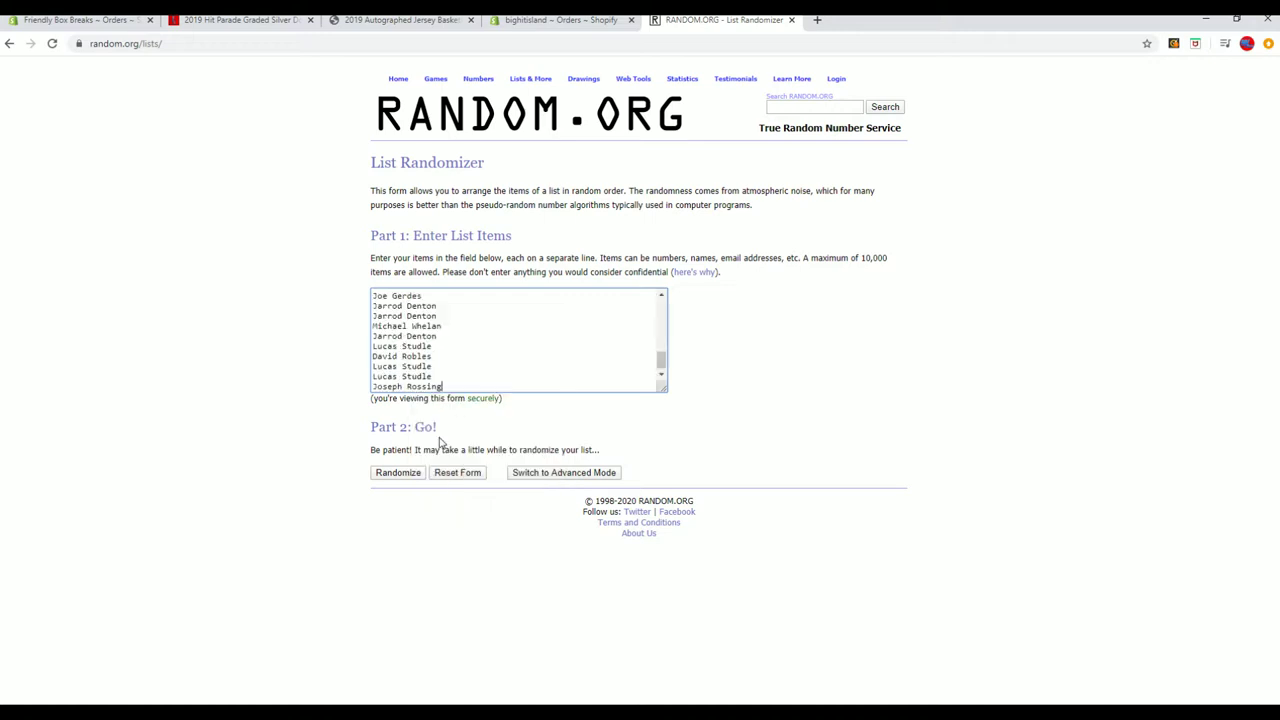
left_click(405, 472)
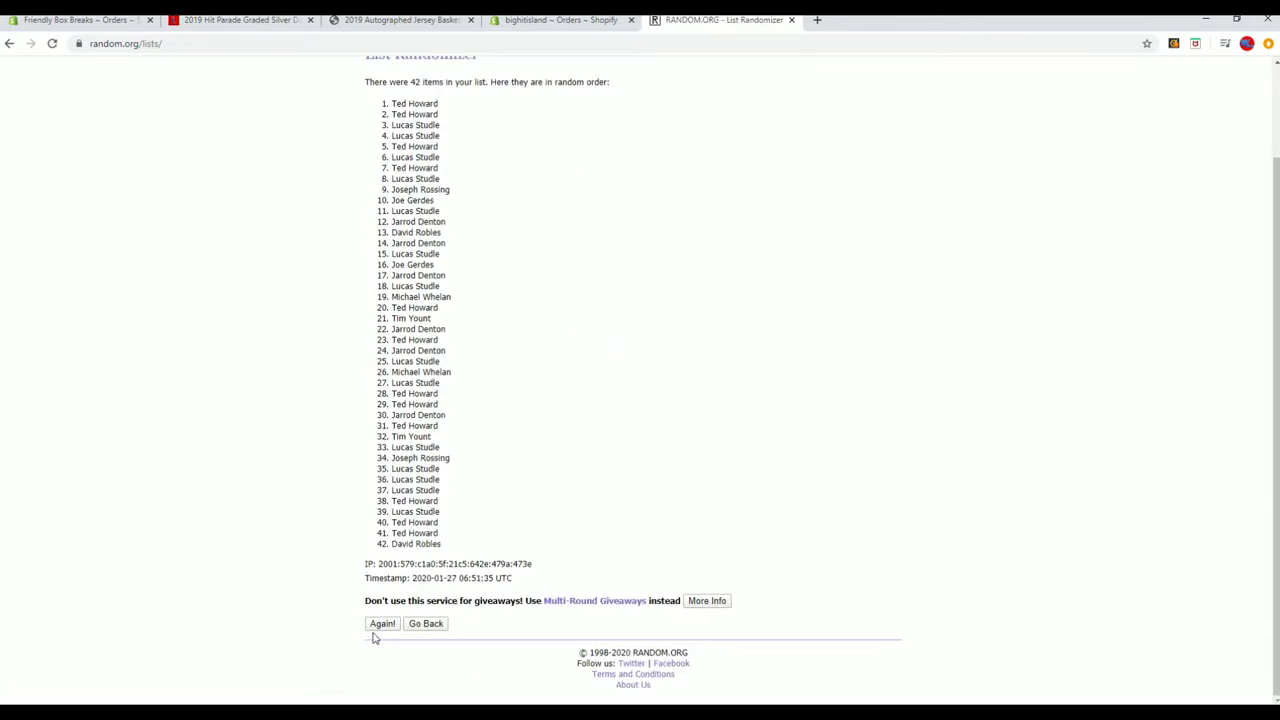
left_click(386, 631)
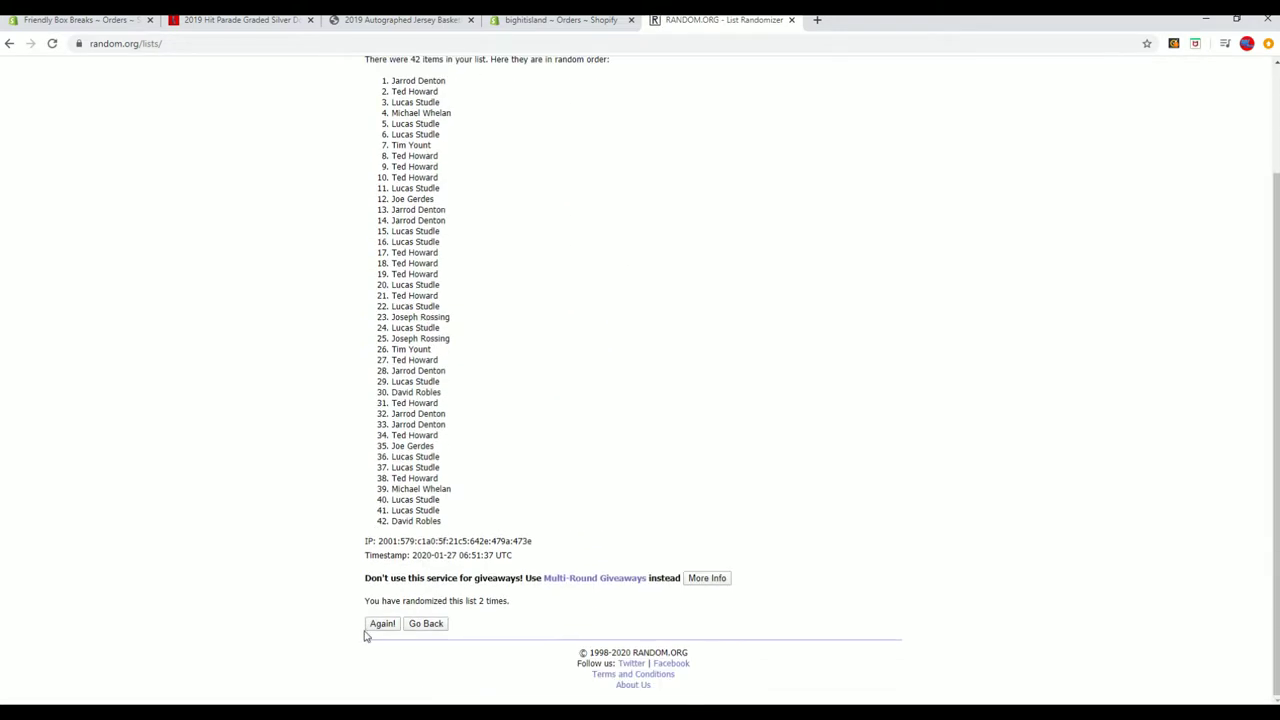
left_click(376, 625)
left_click(372, 628)
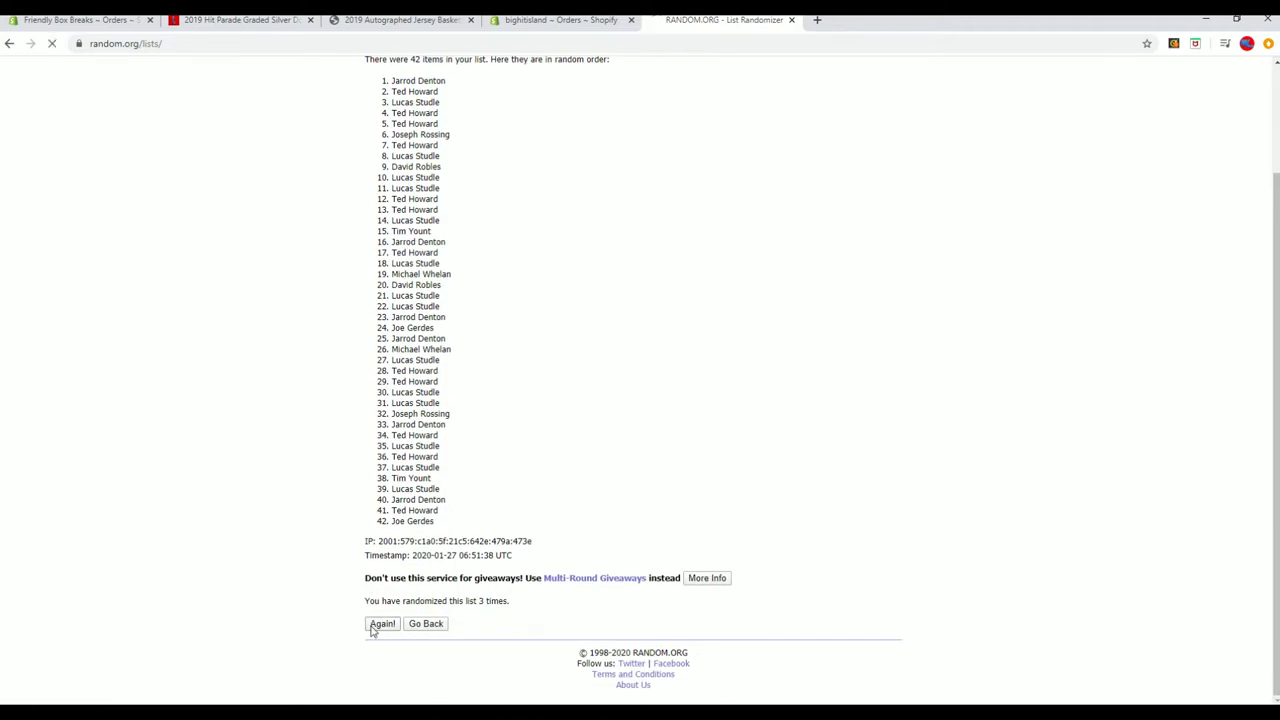
left_click(368, 627)
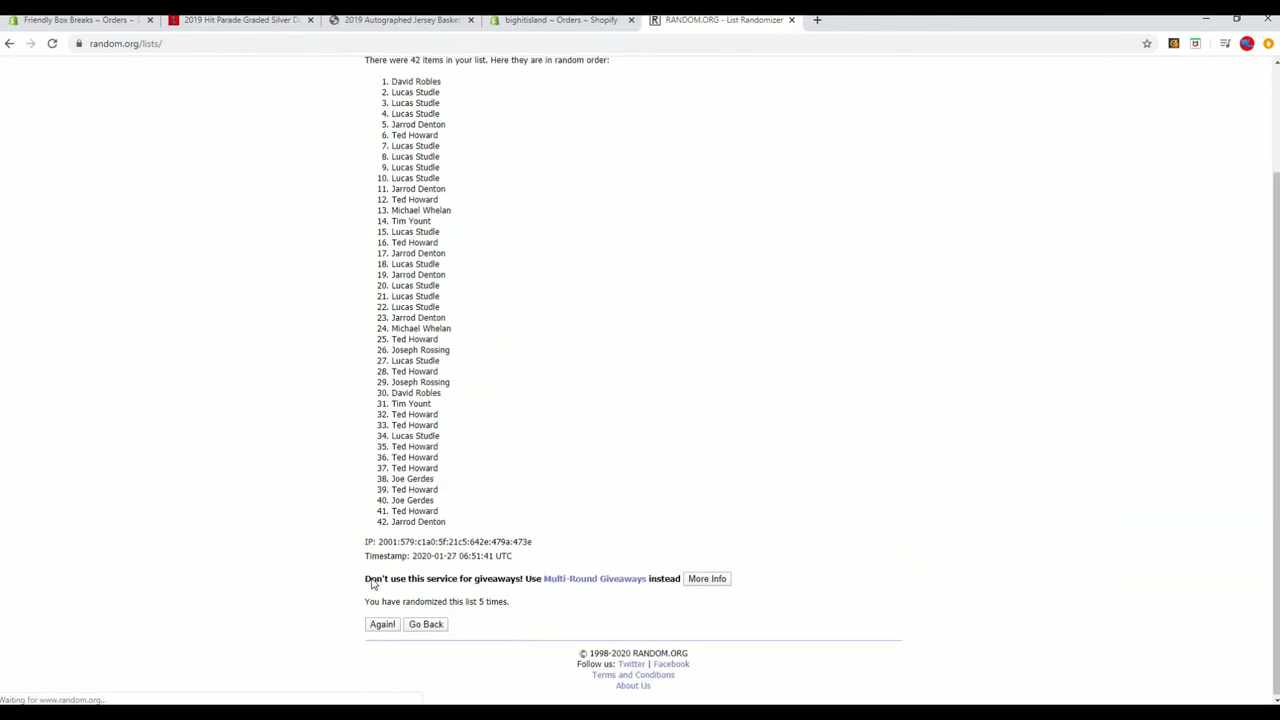
left_click(382, 624)
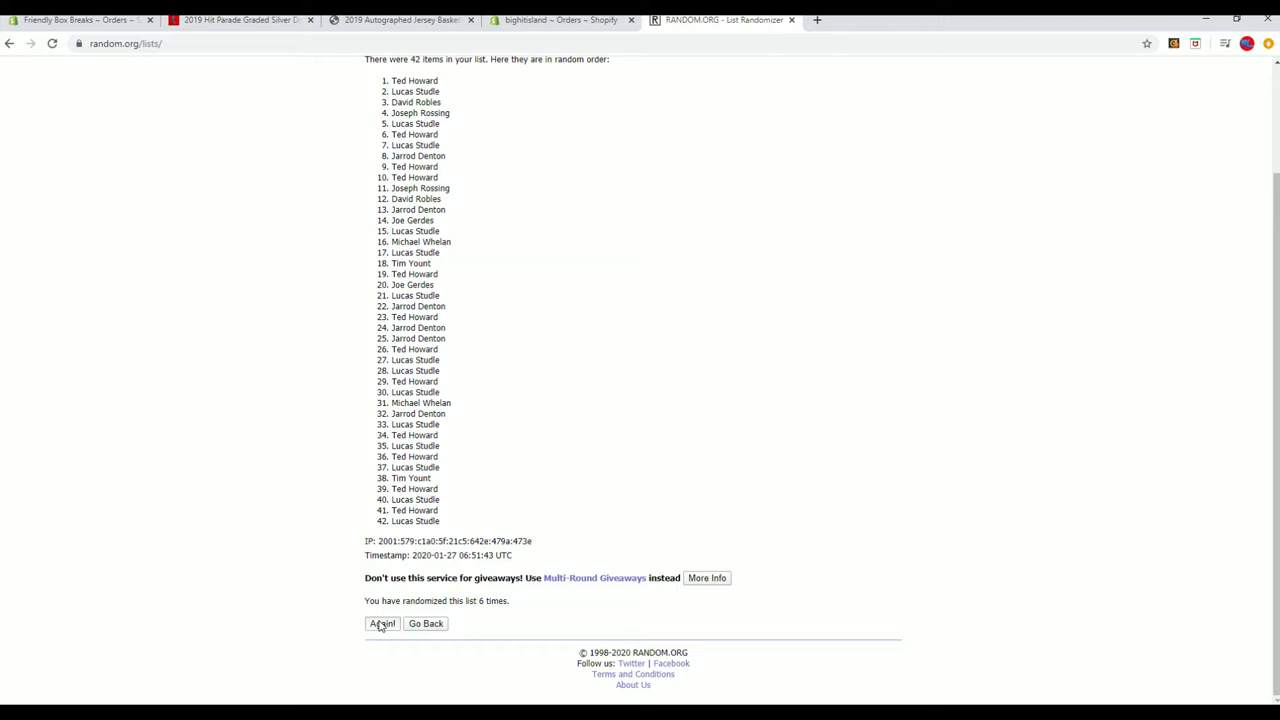
left_click(382, 626)
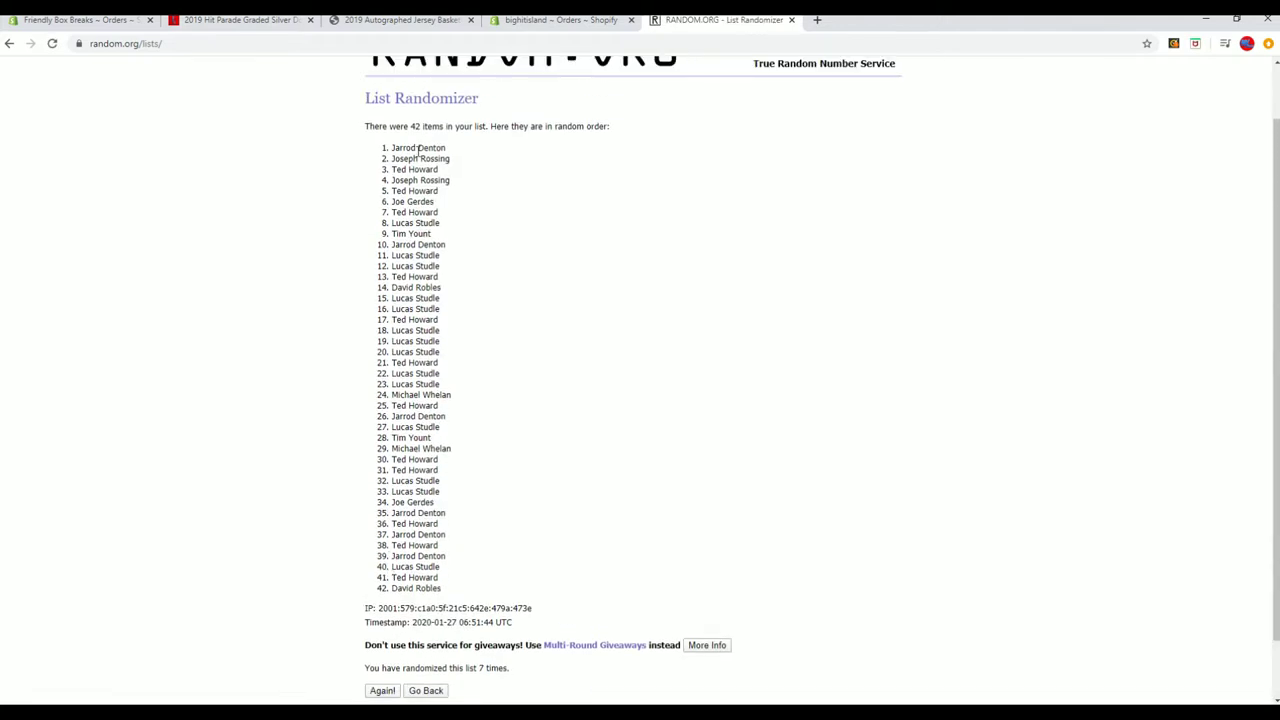
mouse_move(394, 147)
left_mouse_down()
mouse_move(463, 411)
mouse_move(461, 589)
left_mouse_up()
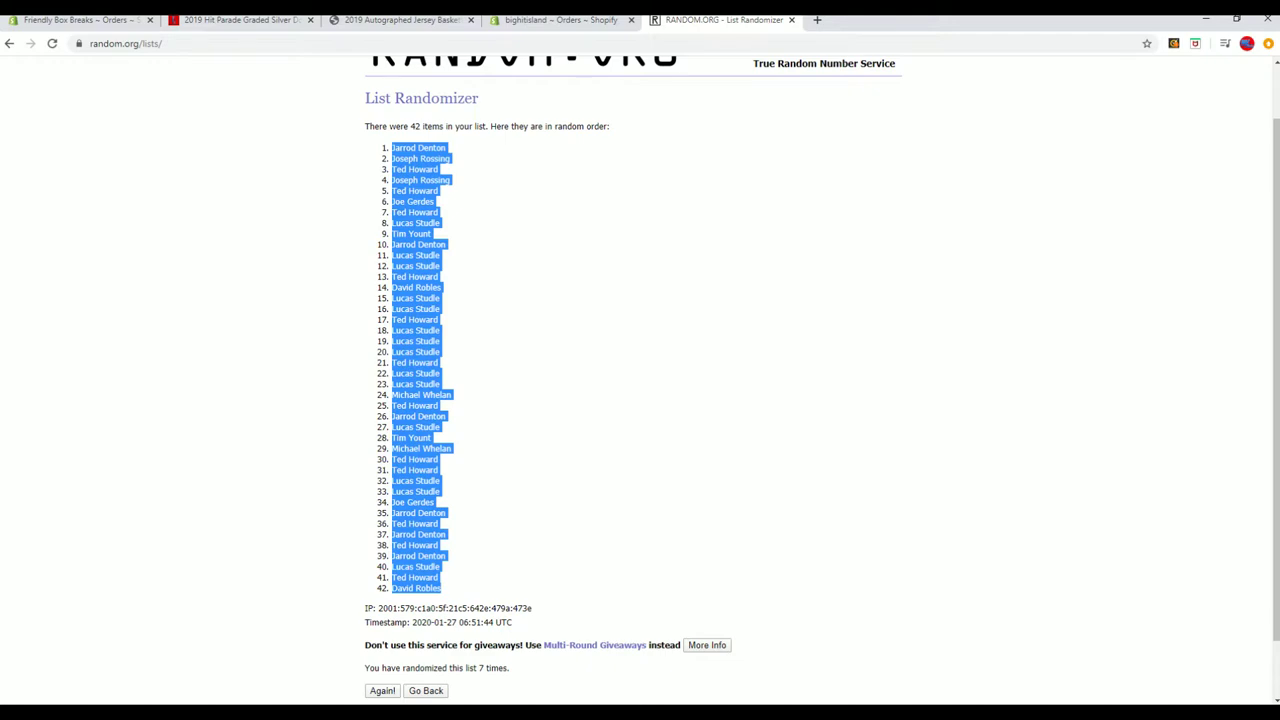
Step: Minimise the customer spreadsheet and maximise the new blank Excel workbook
key("alt+Tab")
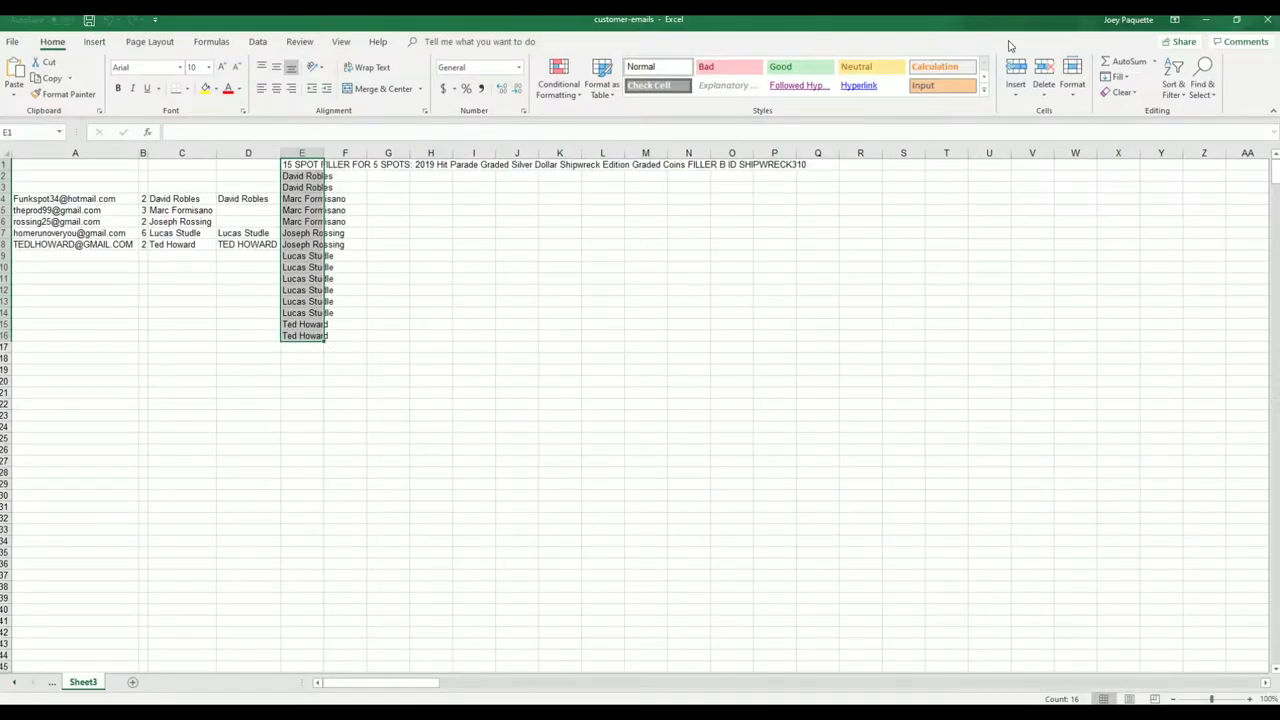
left_click(1205, 22)
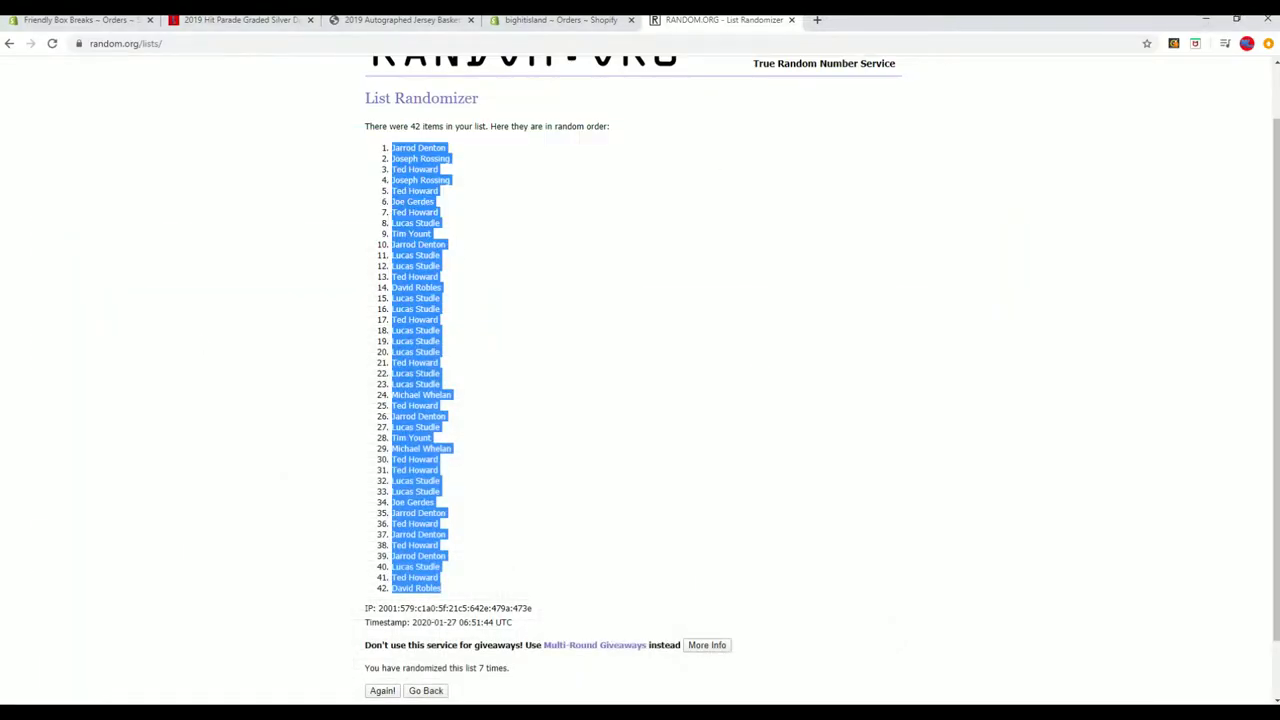
key("alt+Tab")
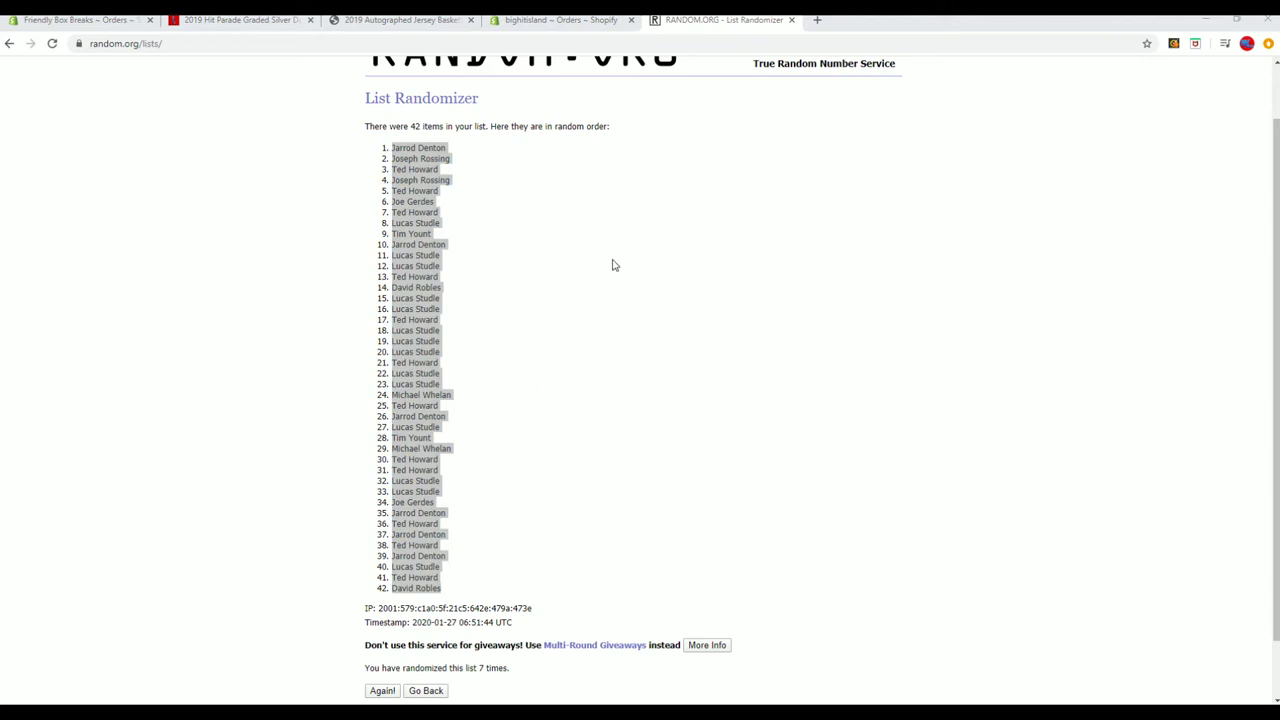
key("alt+Tab")
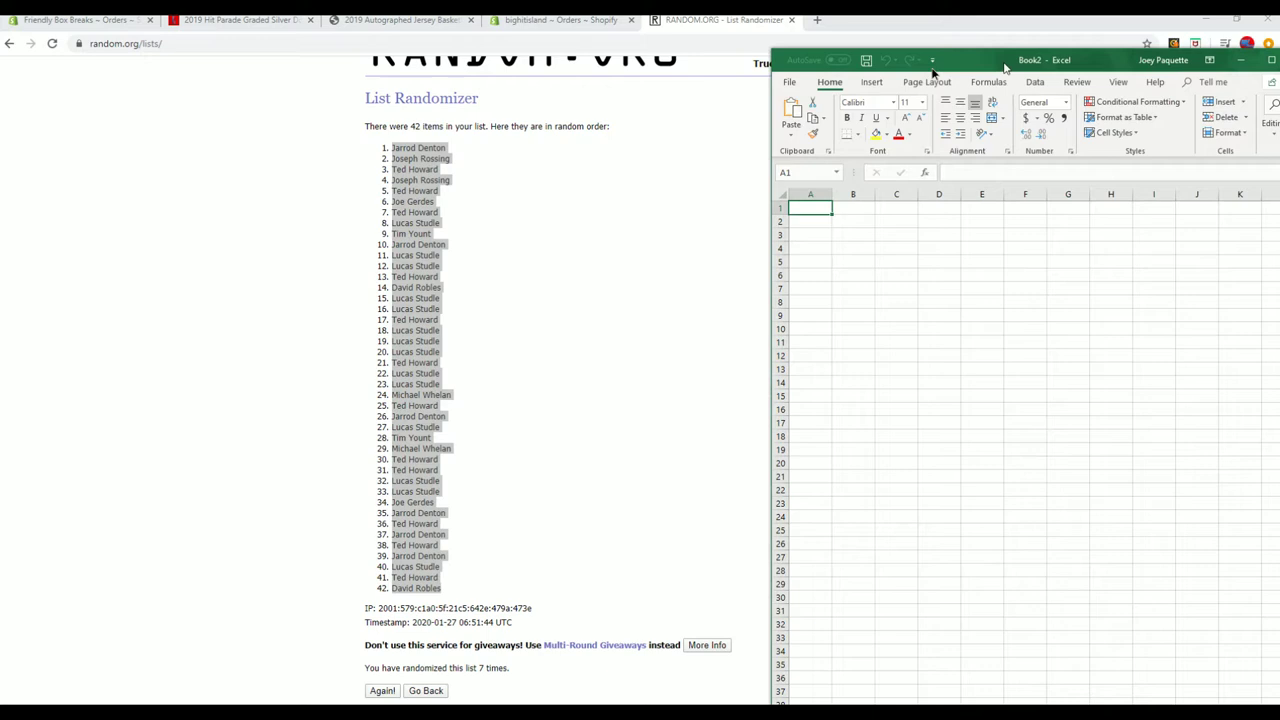
key("super+Up")
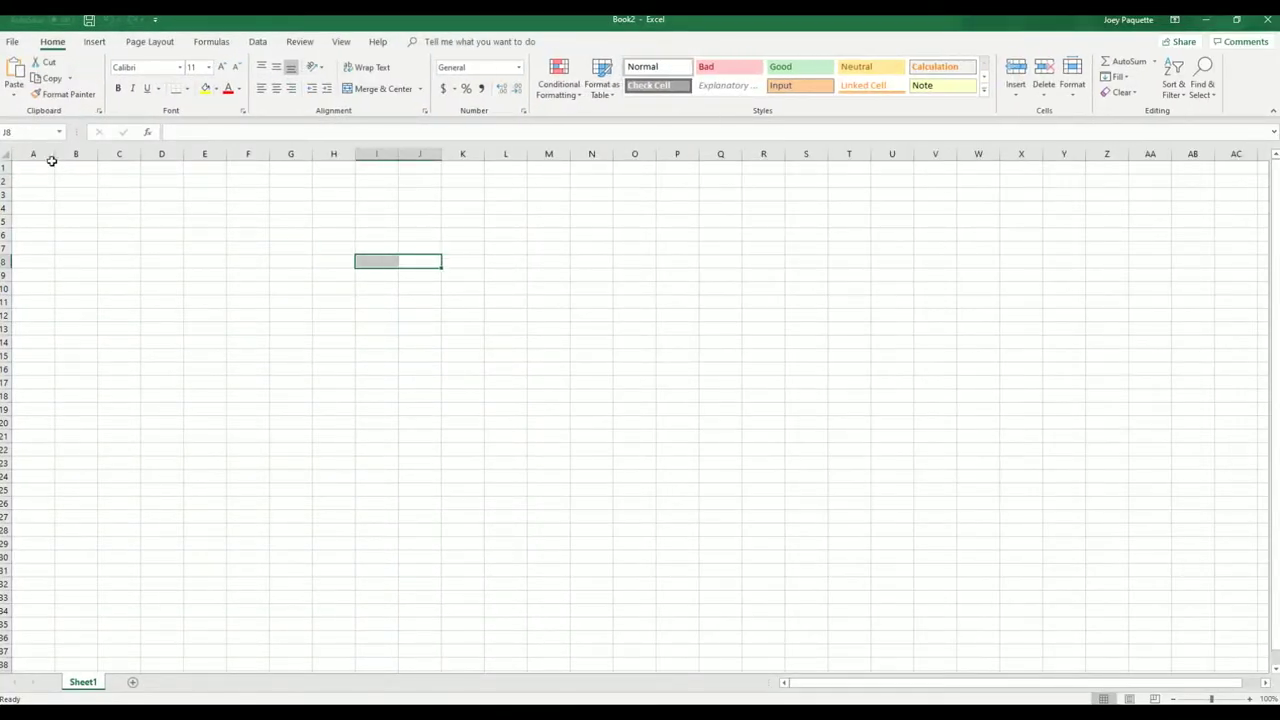
Step: Widen columns A–C and enter the 'owners' heading in A1
left_click_drag(51, 155, 152, 151)
left_click(171, 194)
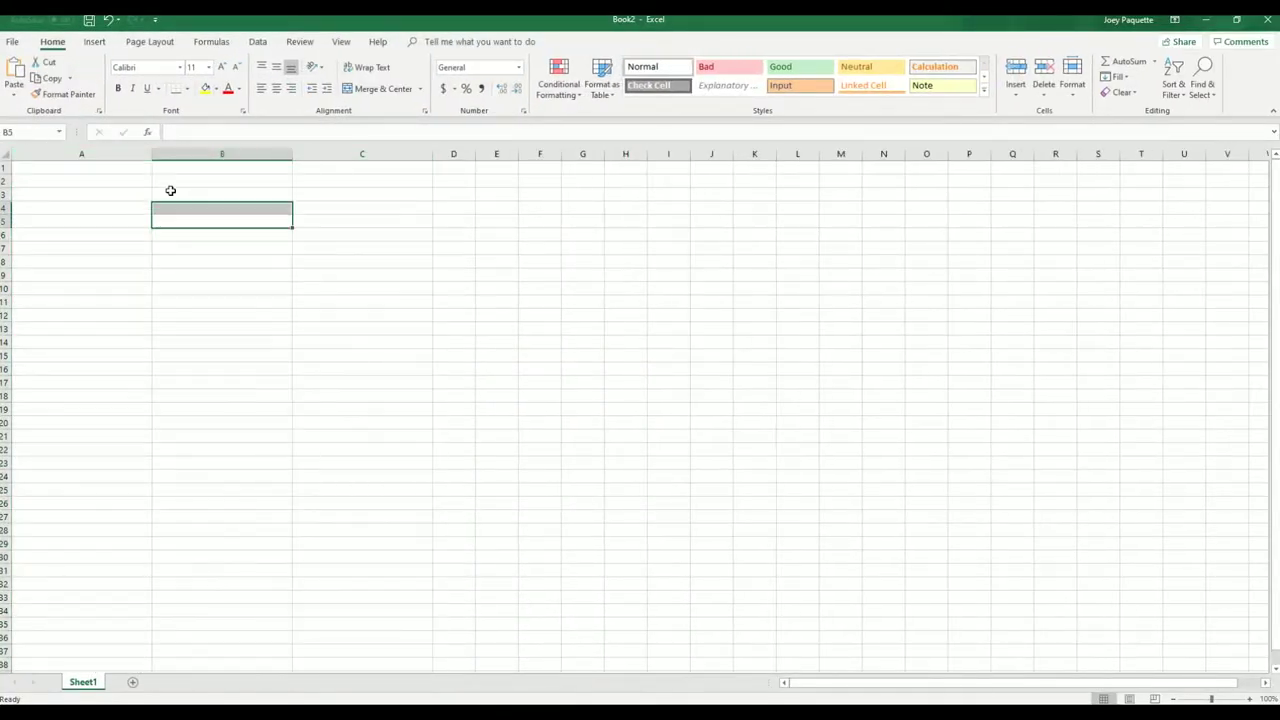
key("ctrl+Home")
type("owners")
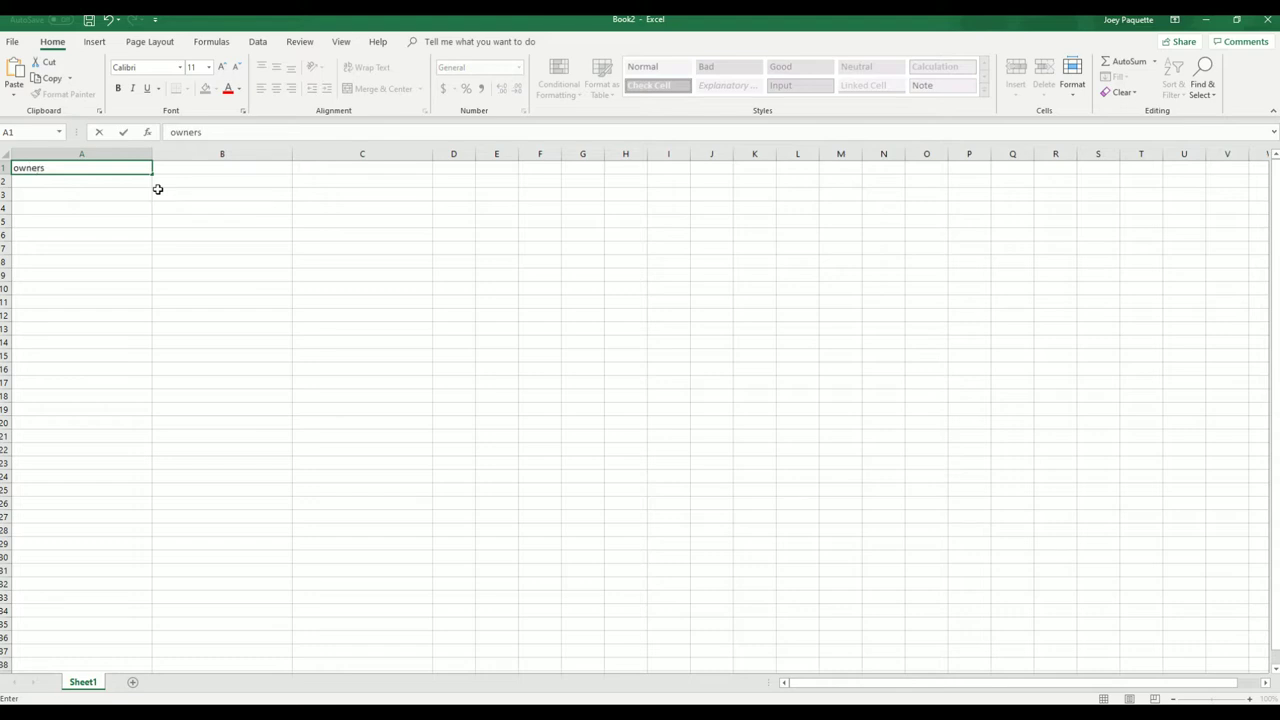
key("Return")
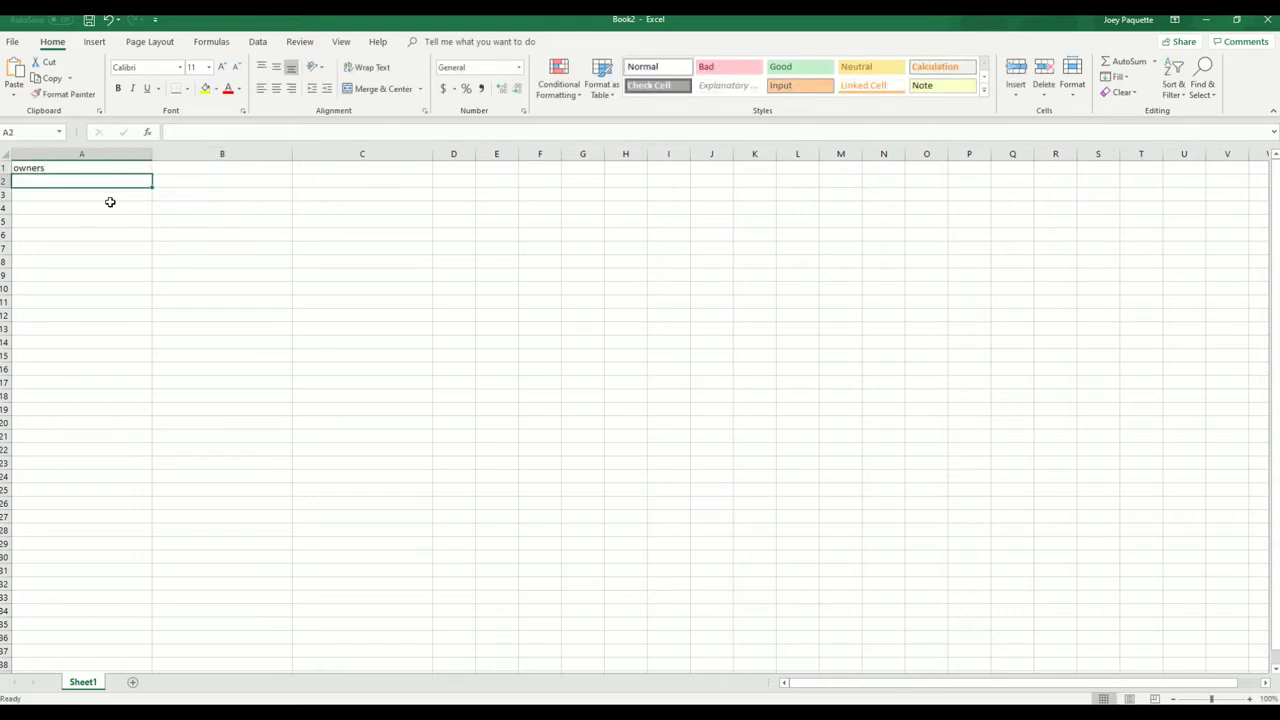
Step: Paste the shuffled names into A2 as plain text via Paste Special
right_click(105, 183)
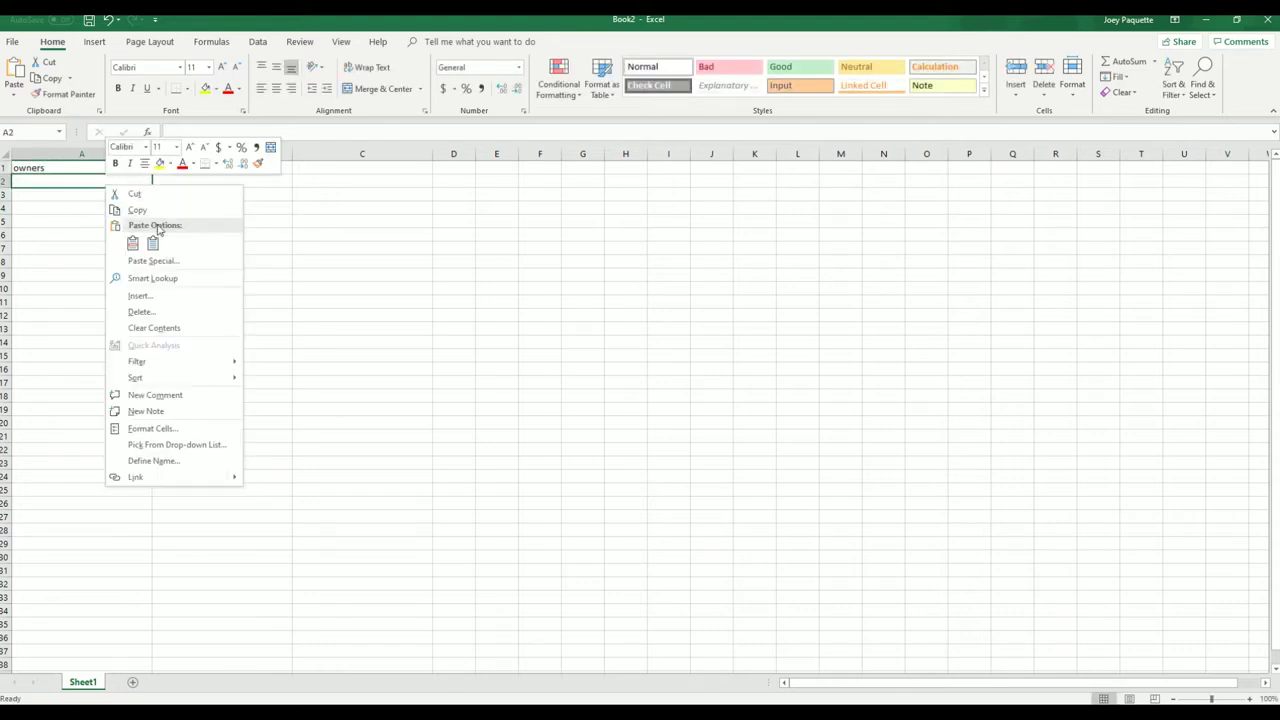
left_click(150, 261)
left_click(72, 190)
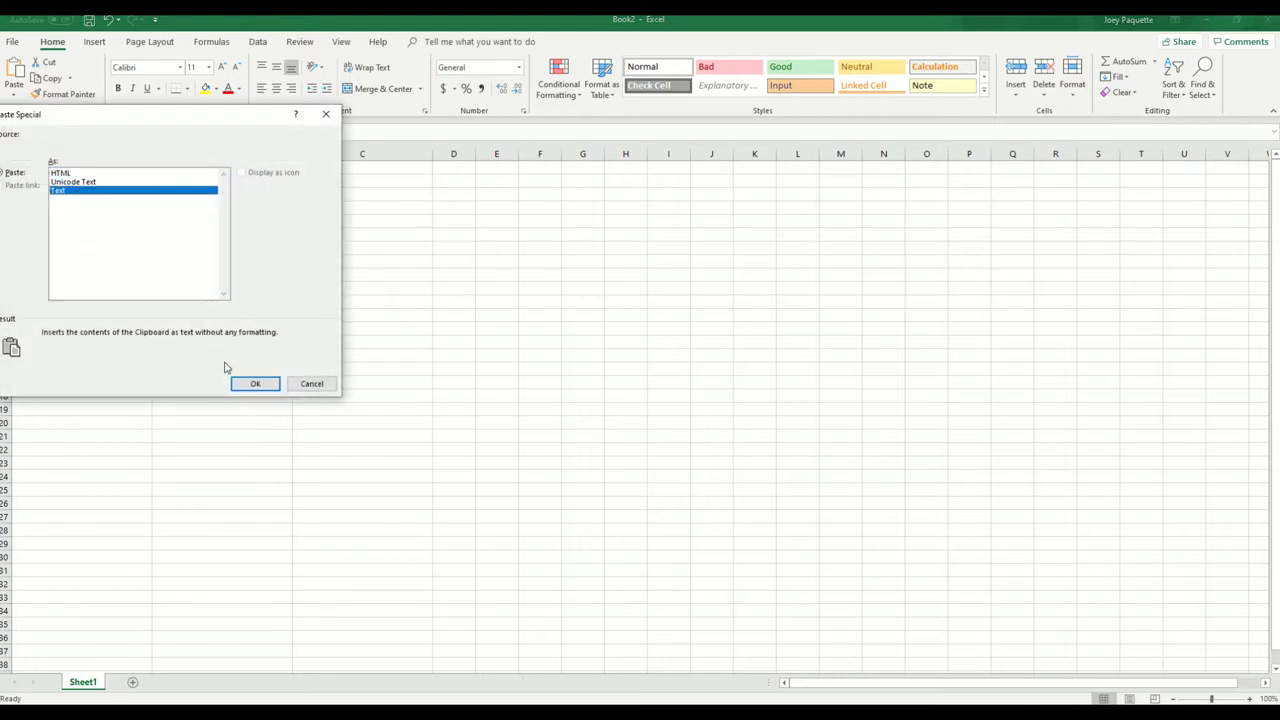
left_click(262, 386)
left_click(227, 326)
scroll(229, 249, "down", 5)
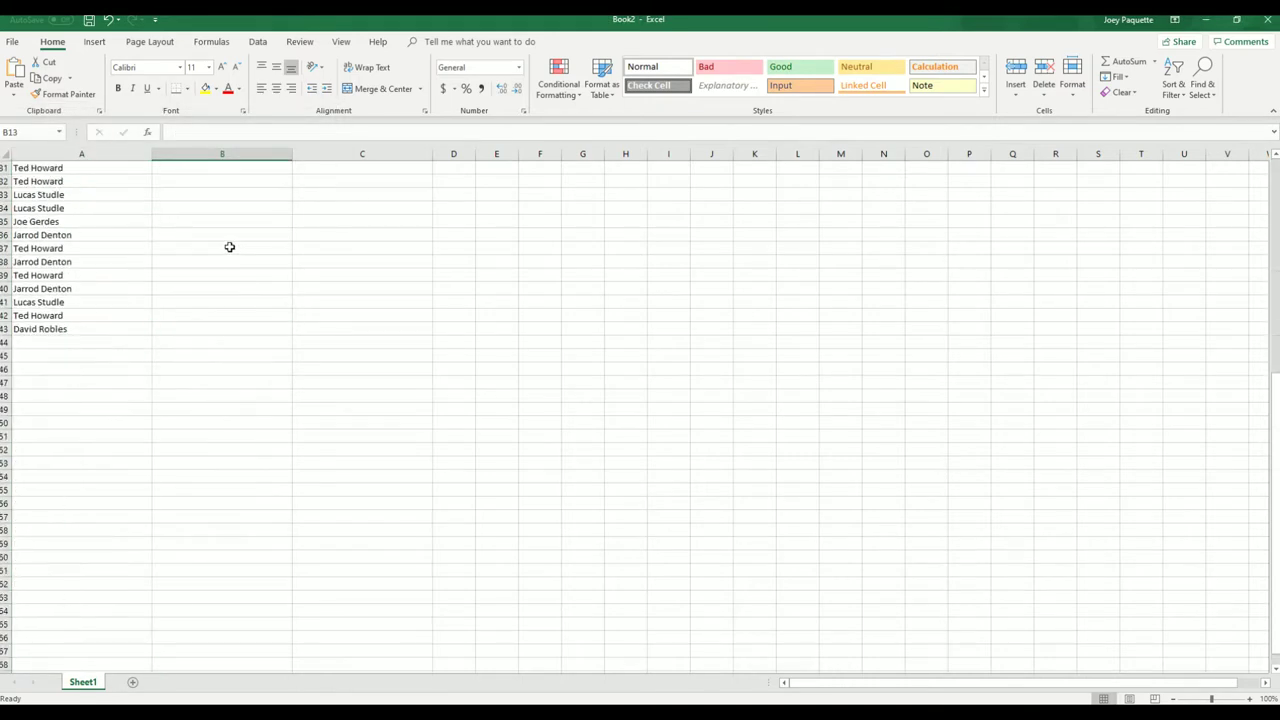
scroll(229, 247, "up", 3)
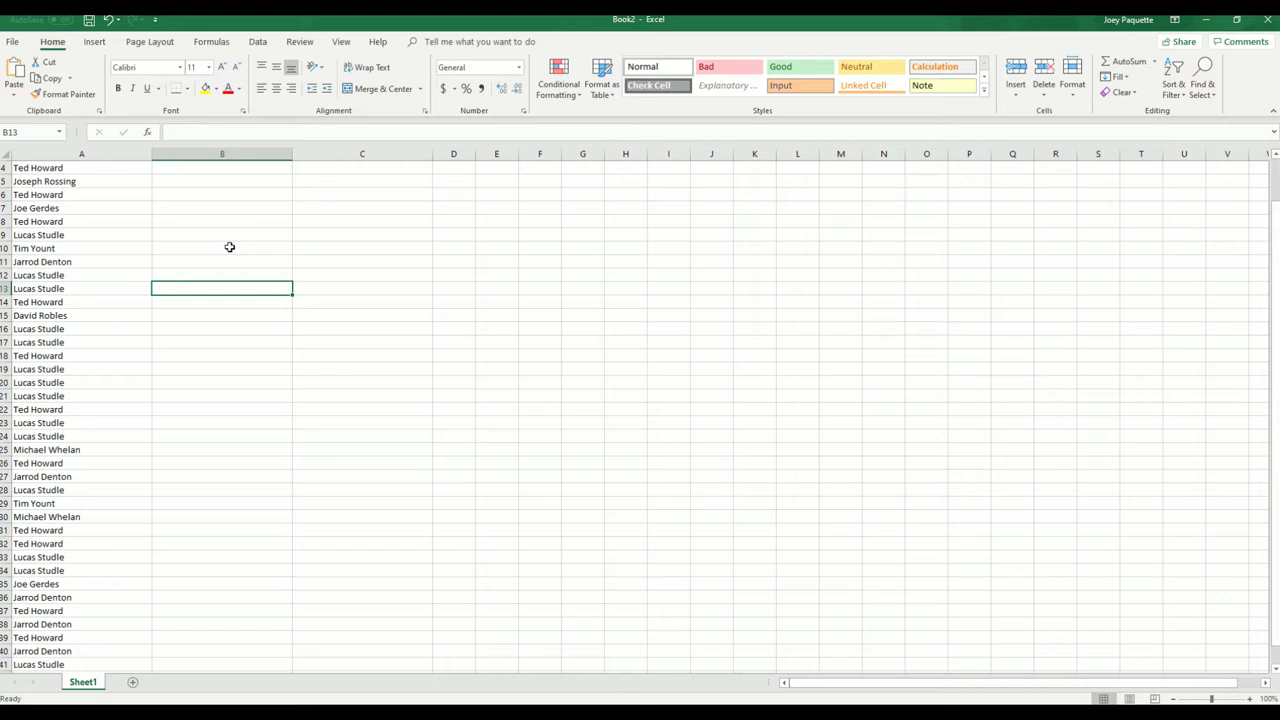
scroll(229, 247, "up", 2)
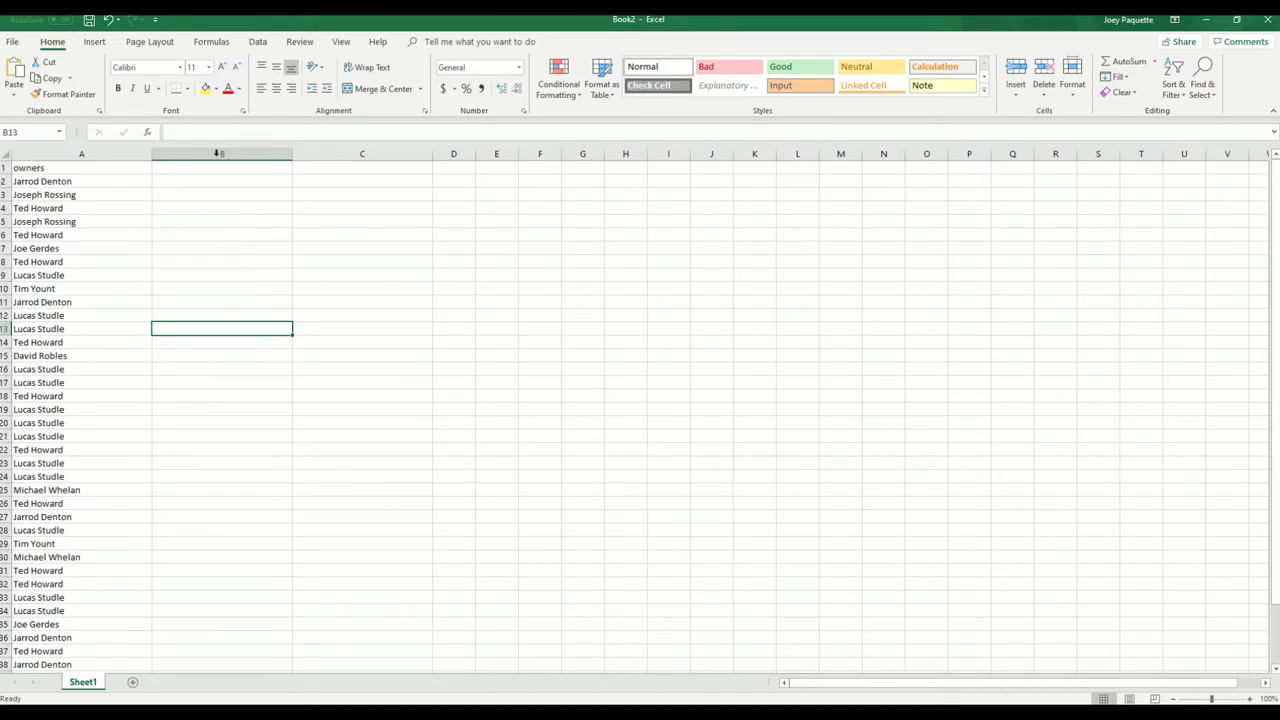
Step: Narrow column A to fit the names and change the A1 heading to OWNERS
left_click_drag(152, 154, 103, 154)
left_click(75, 170)
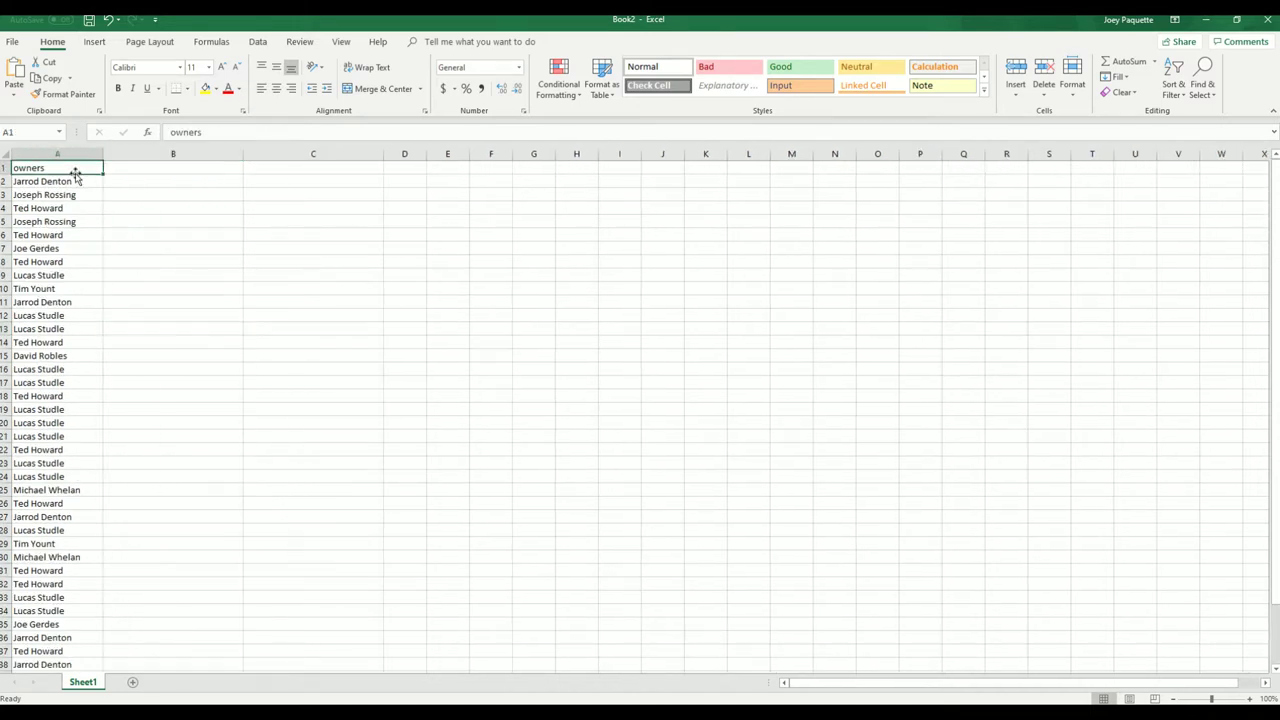
type("OWNERS")
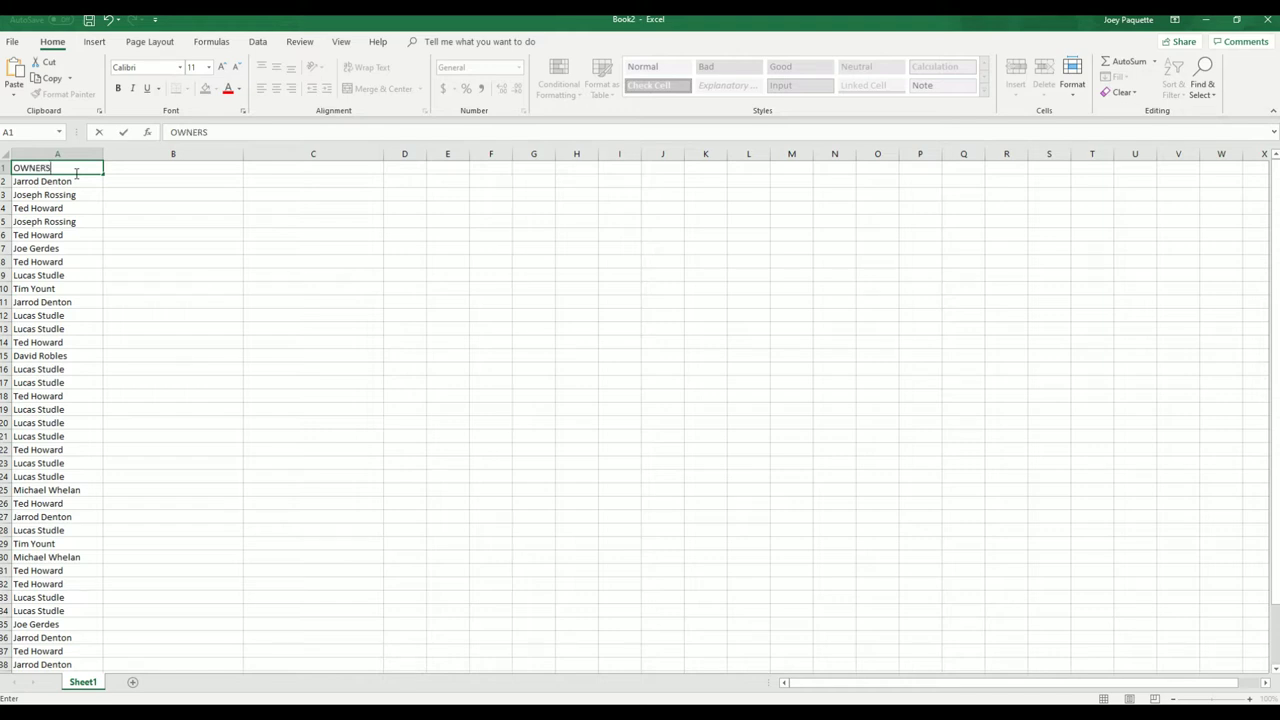
left_click(170, 207)
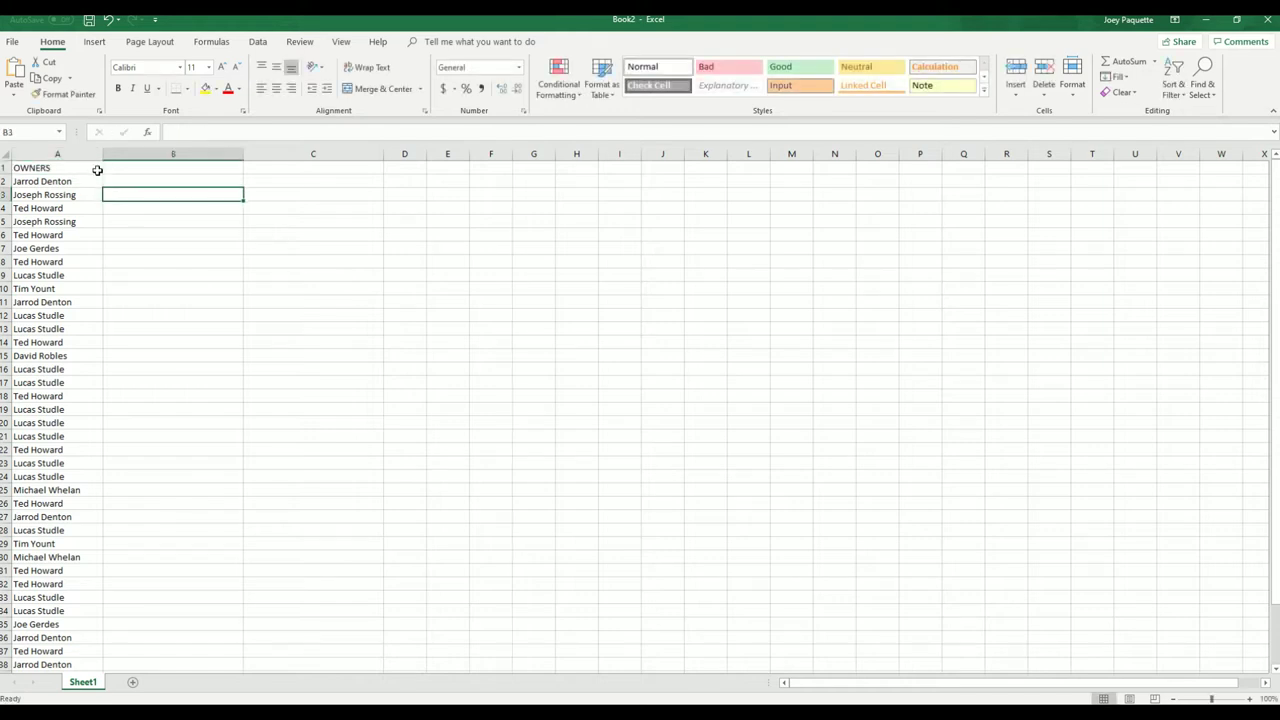
left_click_drag(103, 154, 98, 154)
Step: Enter the YEARS header in B1 and select B2
left_click(129, 169)
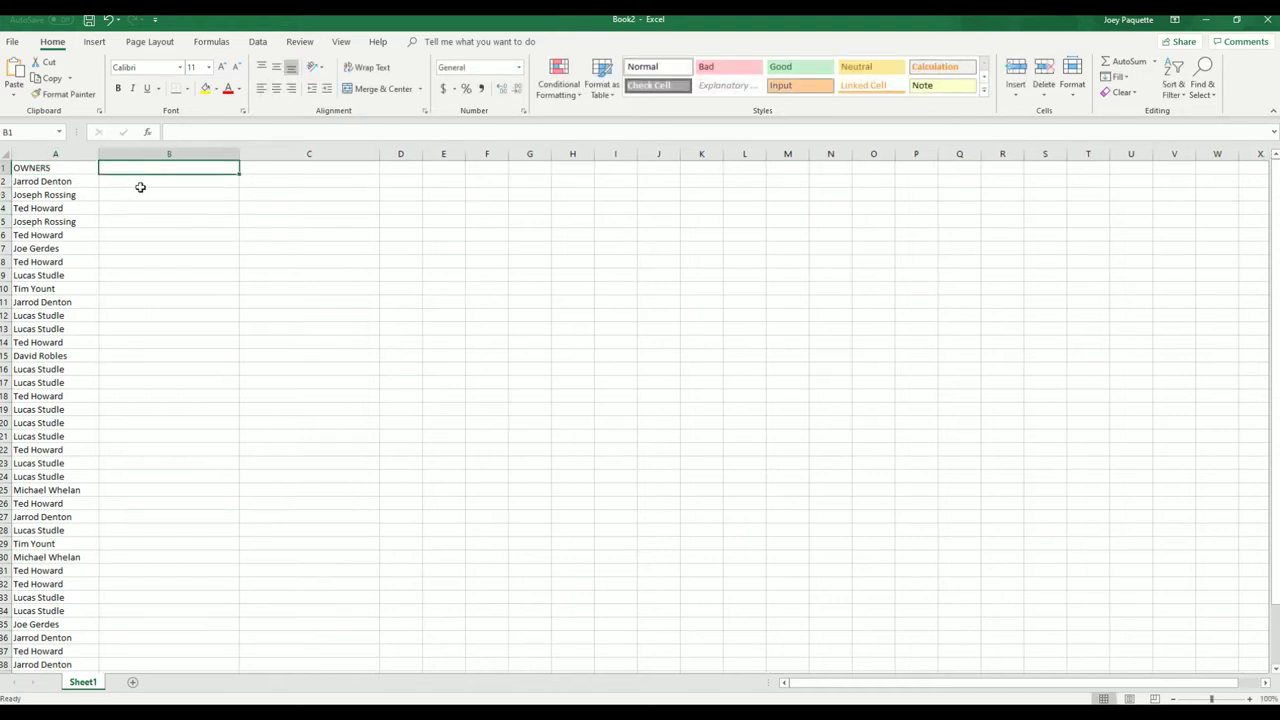
type("y")
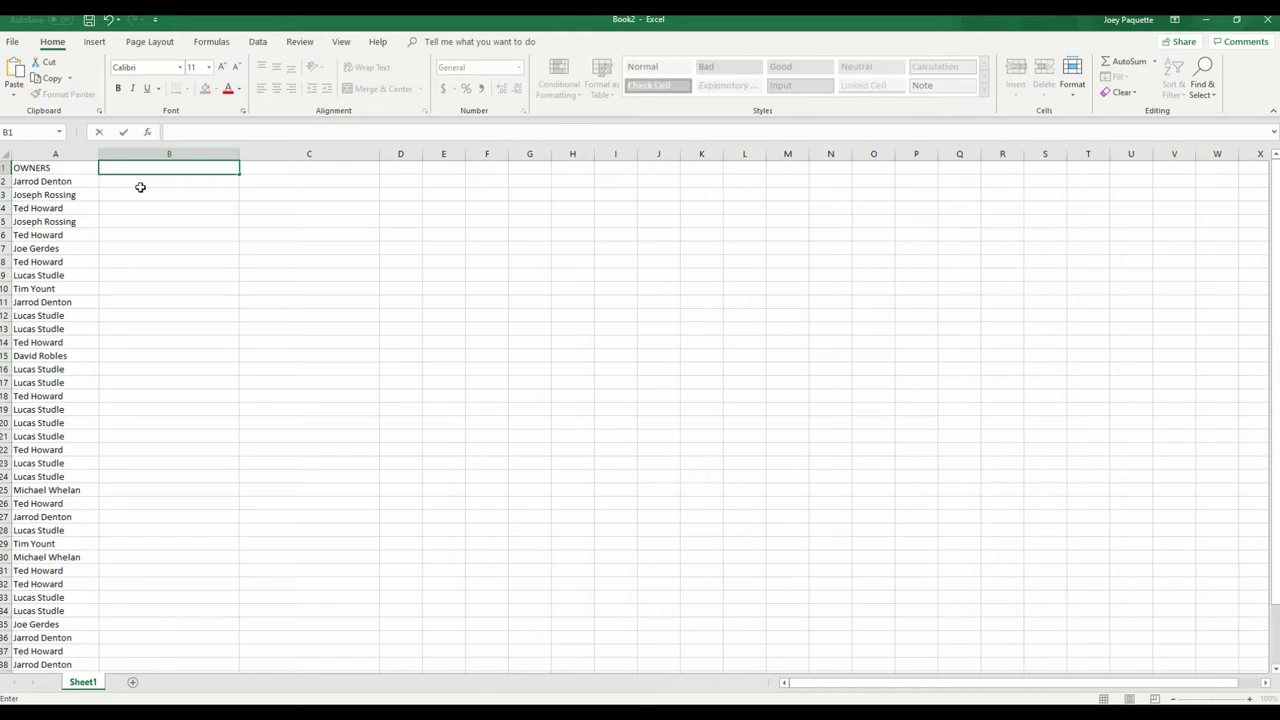
type("EARS")
key("Return")
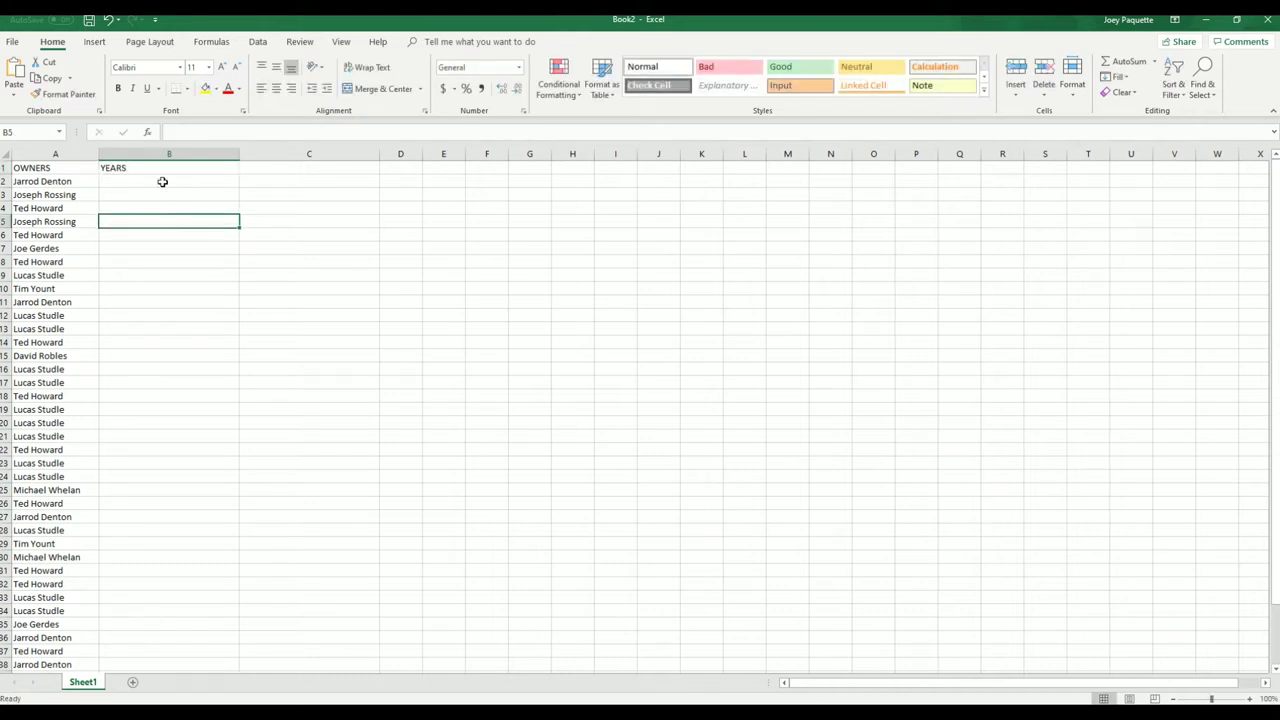
left_click(162, 181)
Step: Open a fresh List Randomizer form and copy the years 1881–1923 from the notes
left_click(1206, 19)
scroll(626, 157, "up", 1)
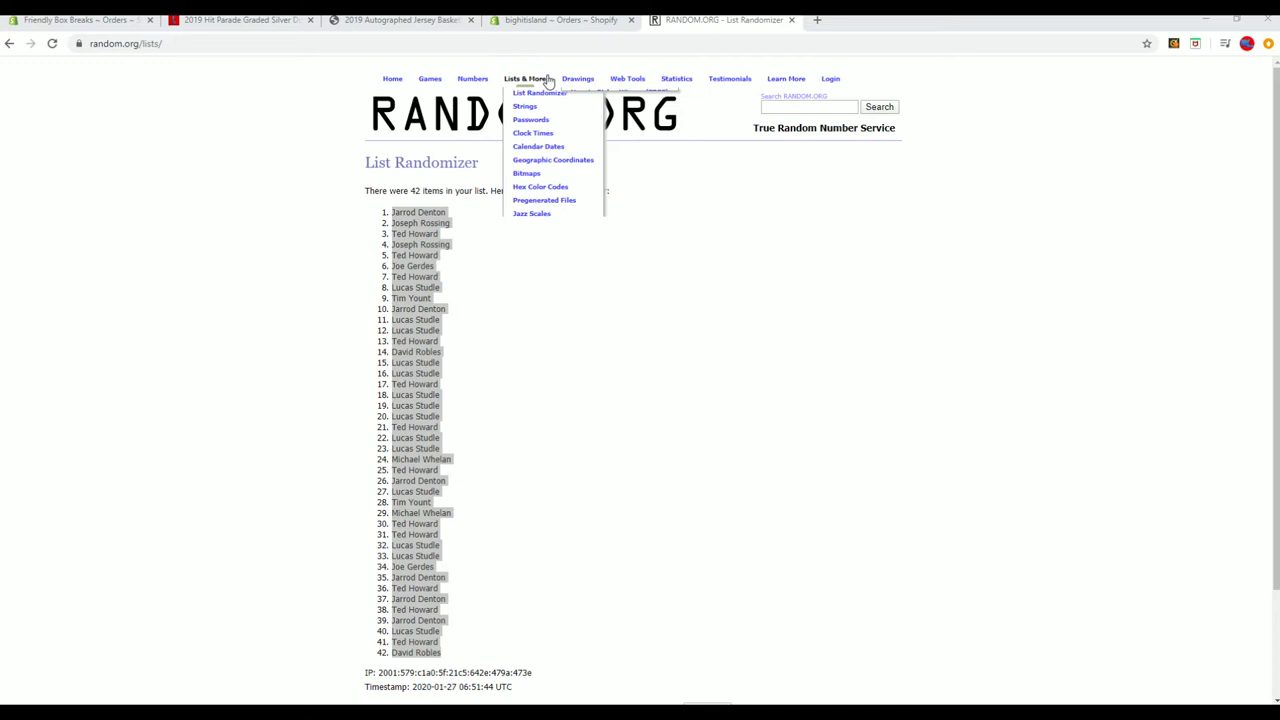
left_click(547, 93)
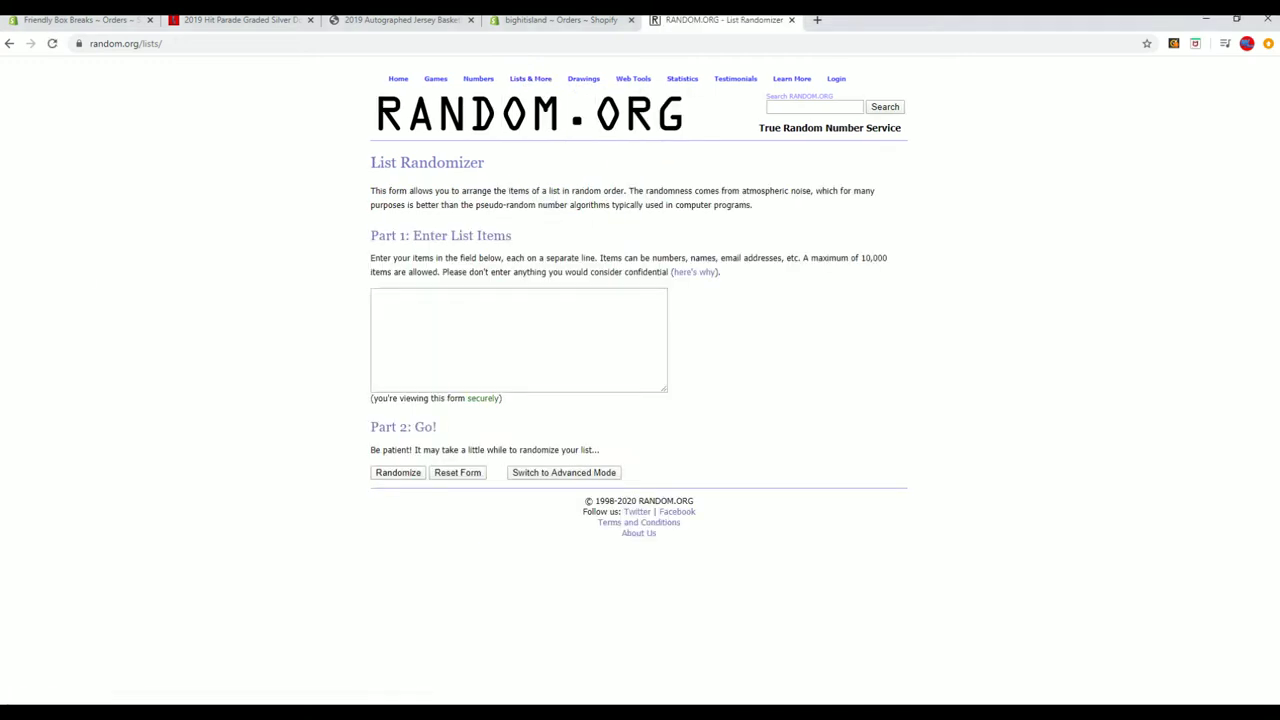
key("alt+Tab")
scroll(875, 330, "down", 8)
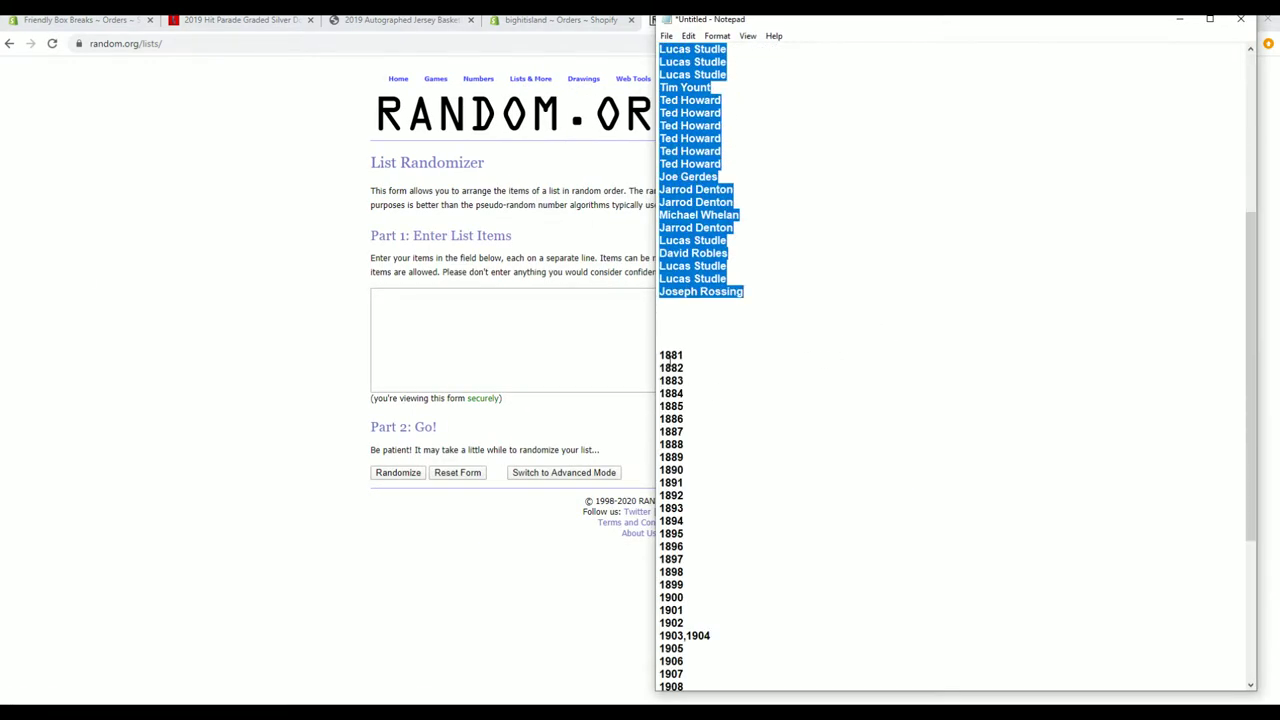
mouse_move(659, 356)
left_mouse_down()
mouse_move(729, 640)
mouse_move(766, 646)
mouse_move(748, 590)
mouse_move(750, 608)
left_mouse_up()
right_click(701, 305)
left_click(745, 348)
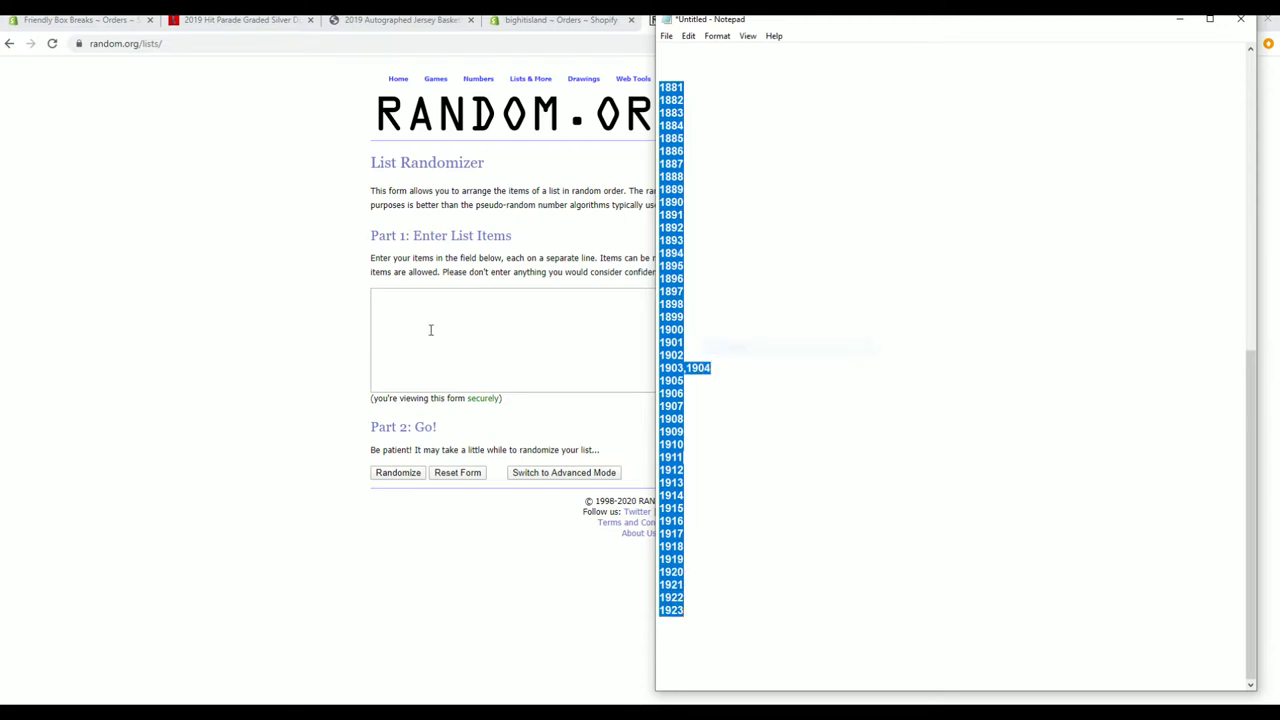
Step: Paste the years into the list box and randomize them
left_click(431, 330)
right_click(431, 318)
left_click(489, 418)
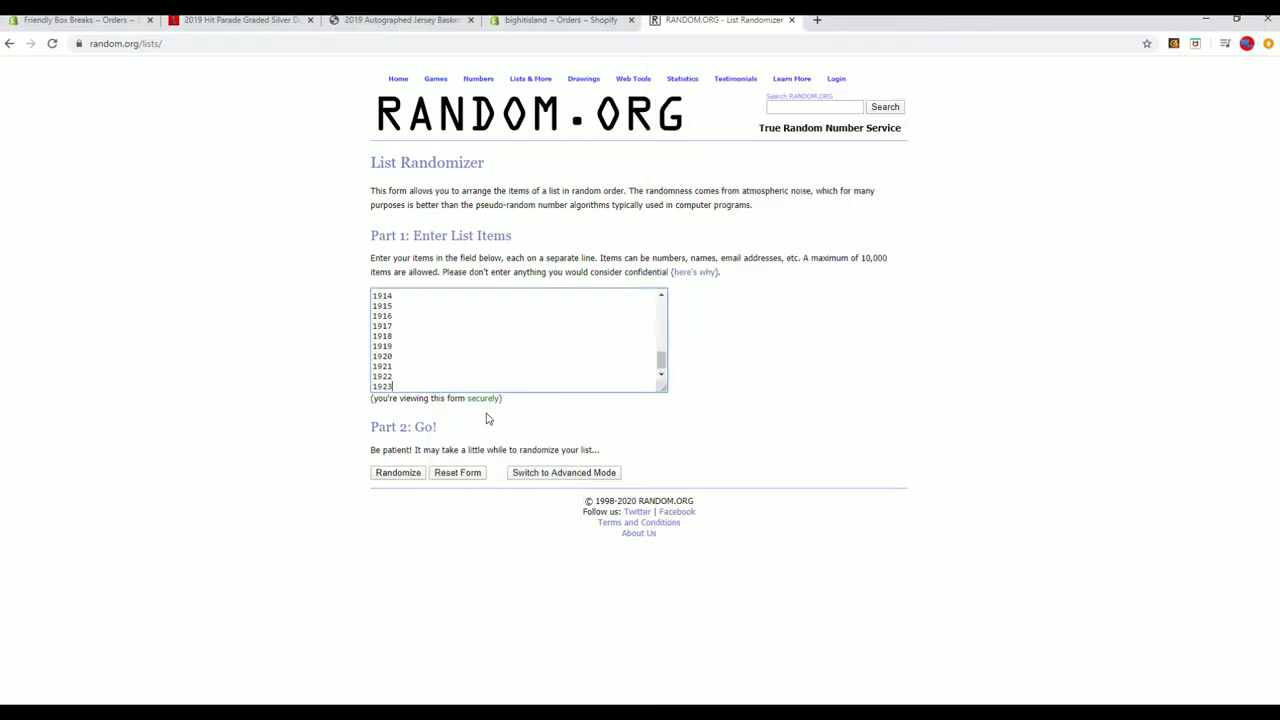
left_click(405, 474)
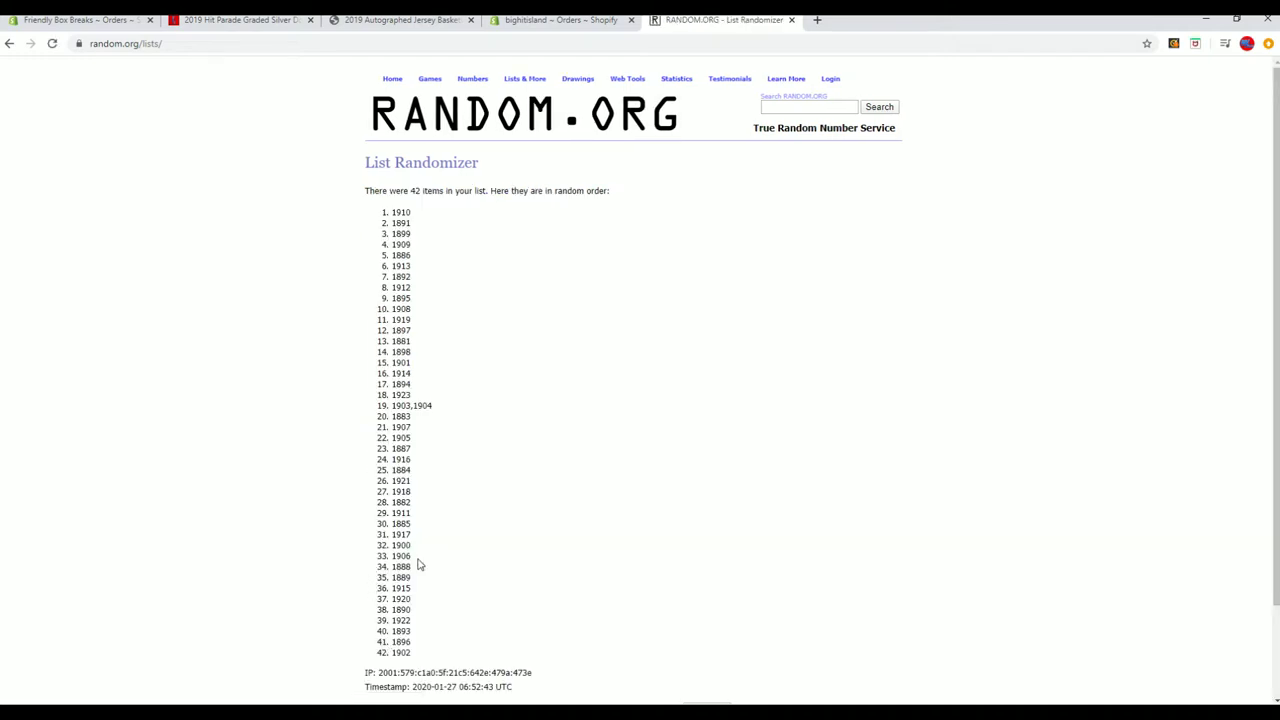
Step: Reshuffle the years six more times with Again!
scroll(384, 620, "down", 2)
left_click(384, 624)
scroll(382, 615, "down", 2)
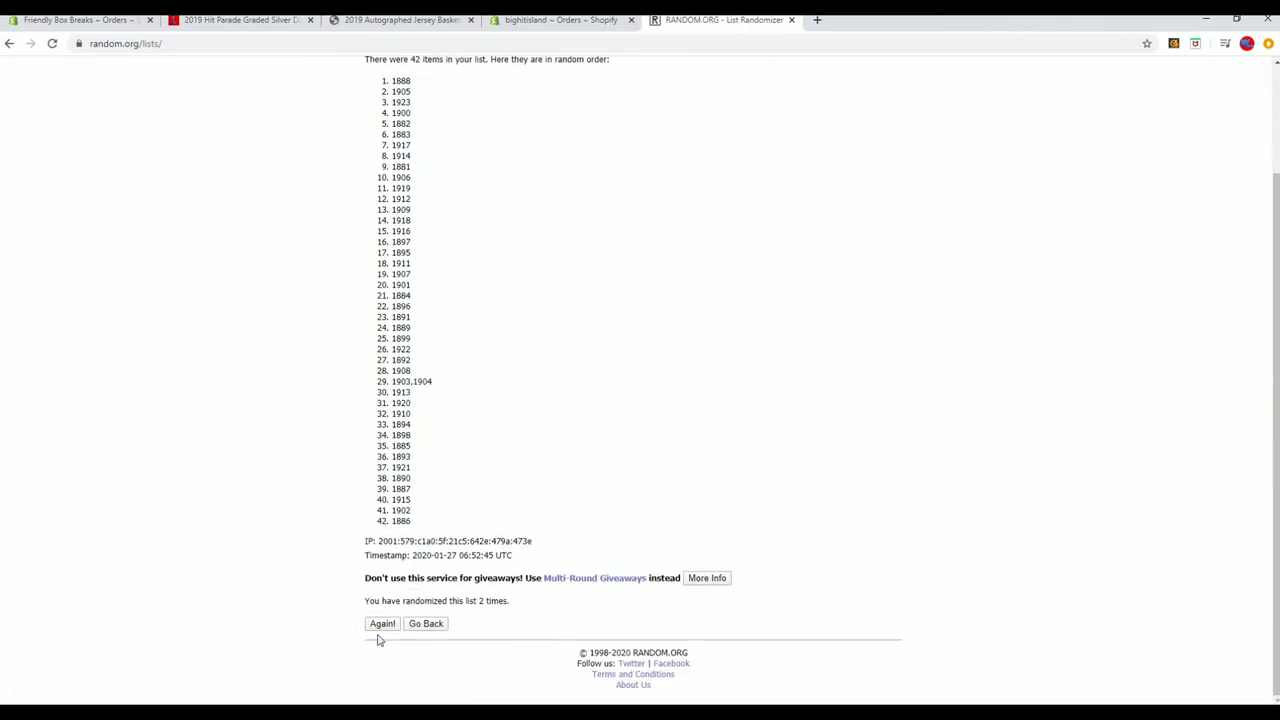
left_click(380, 627)
scroll(380, 623, "down", 2)
left_click(380, 623)
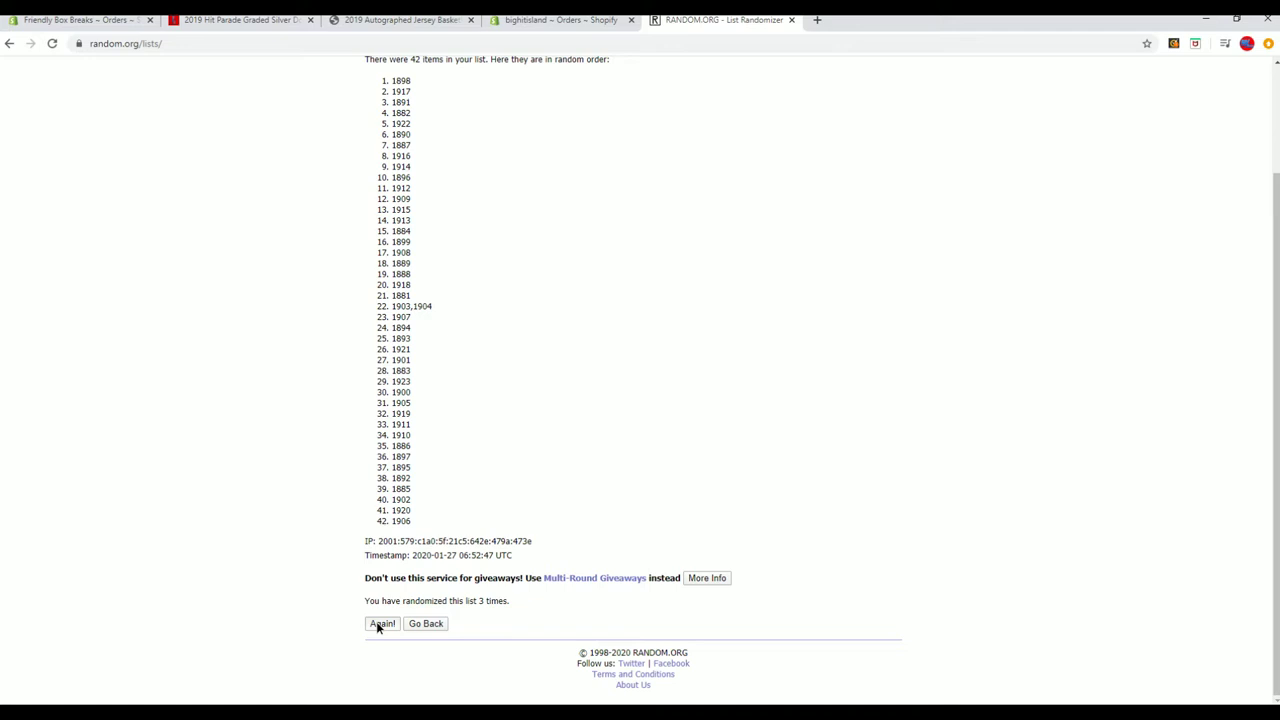
scroll(380, 620, "down", 2)
left_click(380, 628)
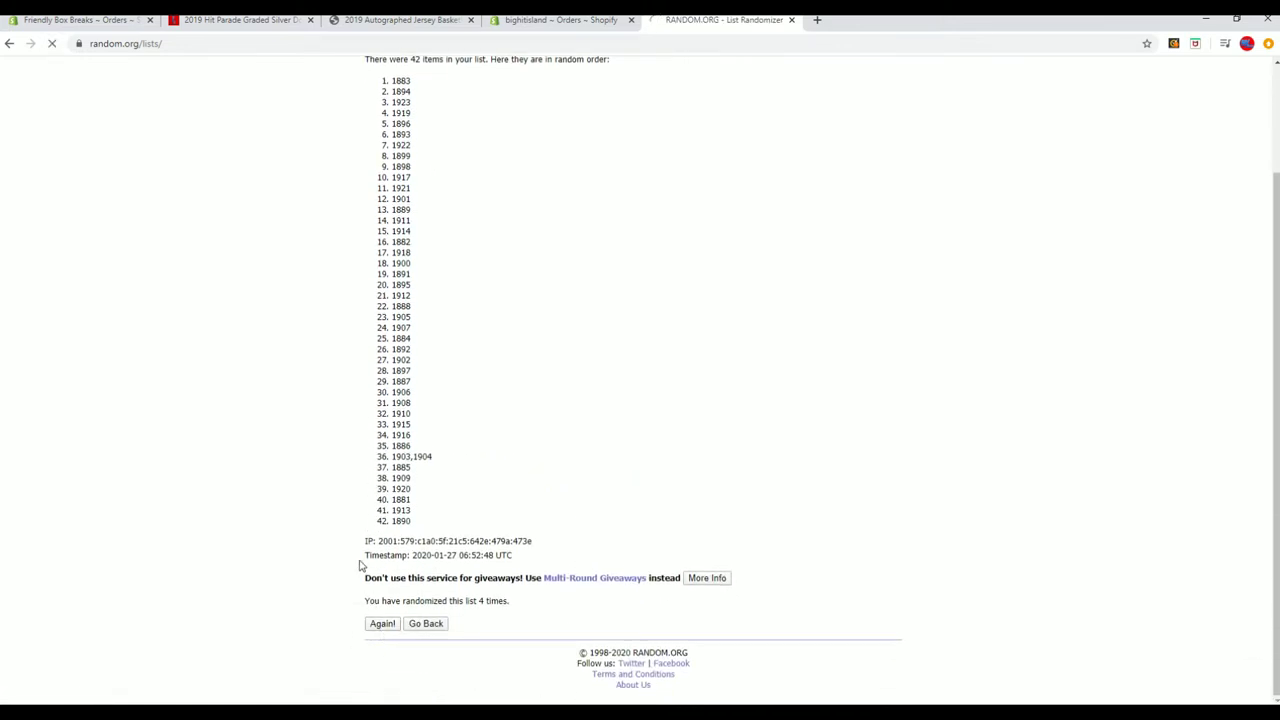
scroll(380, 620, "down", 2)
left_click(380, 623)
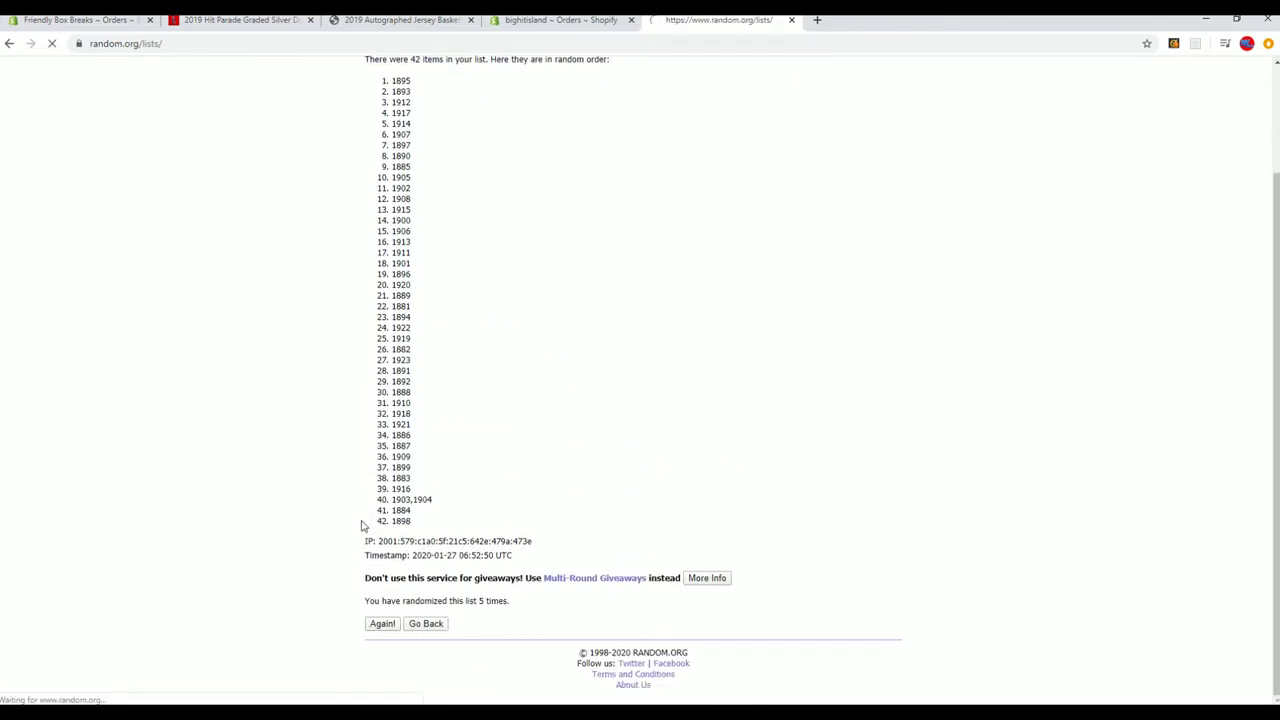
left_click(380, 623)
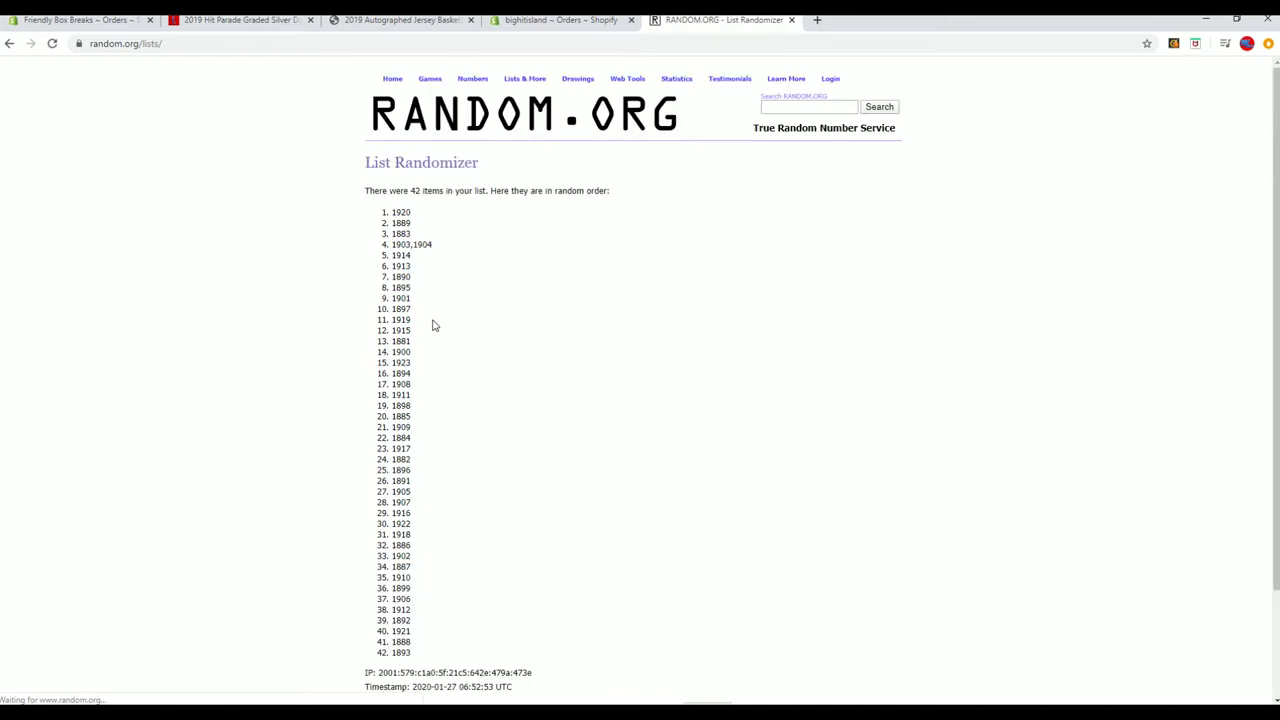
scroll(434, 300, "down", 2)
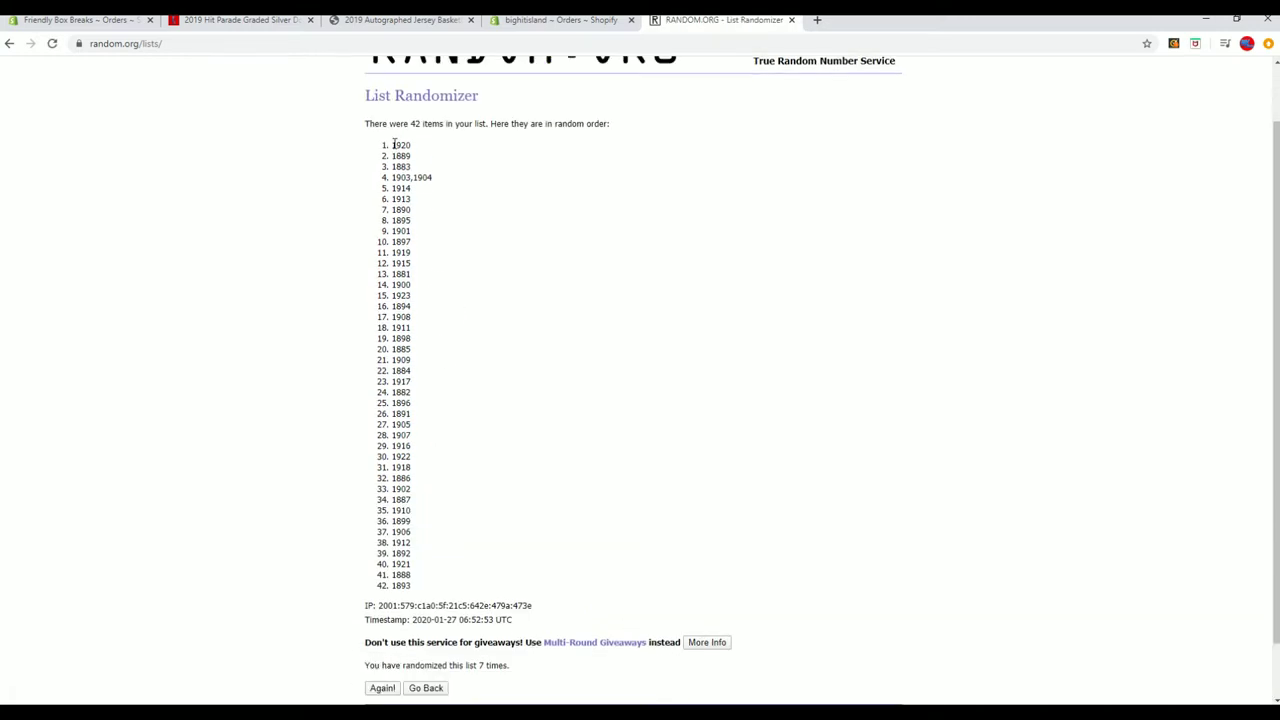
Step: Copy the whole randomized 42-year list and return to the spreadsheet
mouse_move(394, 145)
left_mouse_down()
mouse_move(443, 326)
mouse_move(457, 537)
mouse_move(447, 582)
left_mouse_up()
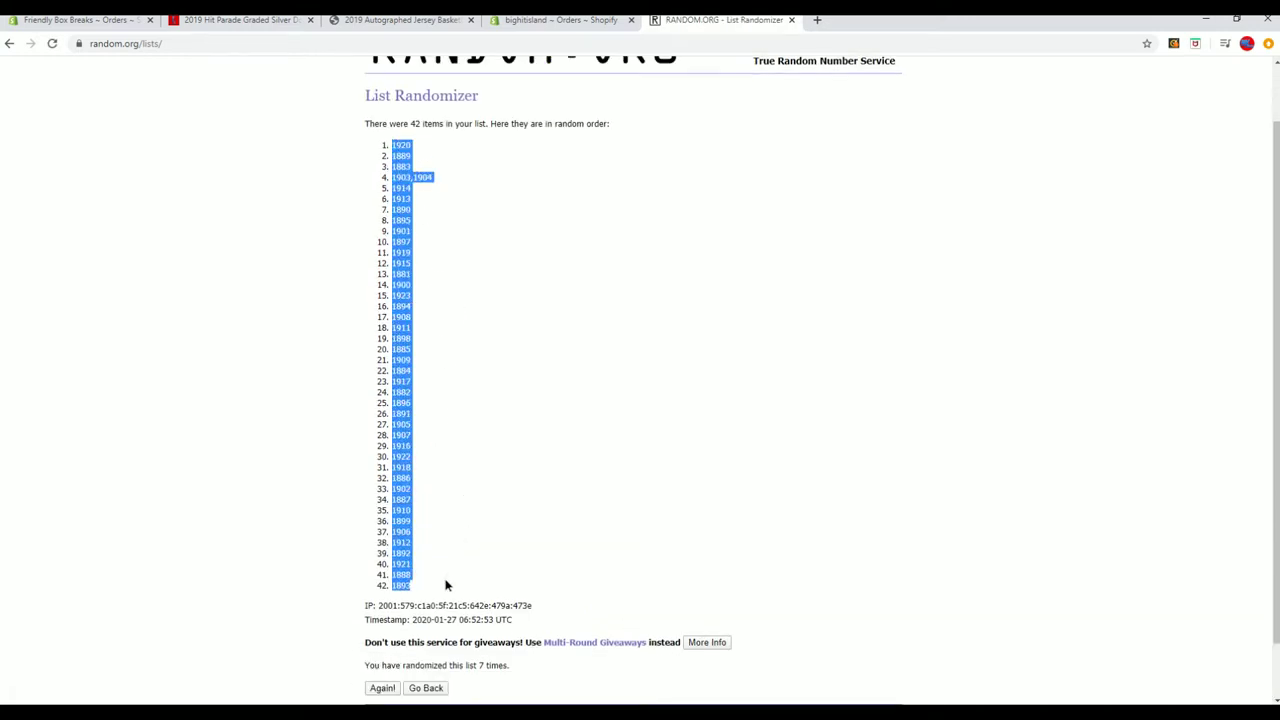
right_click(407, 374)
left_click(421, 388)
key("alt+Tab")
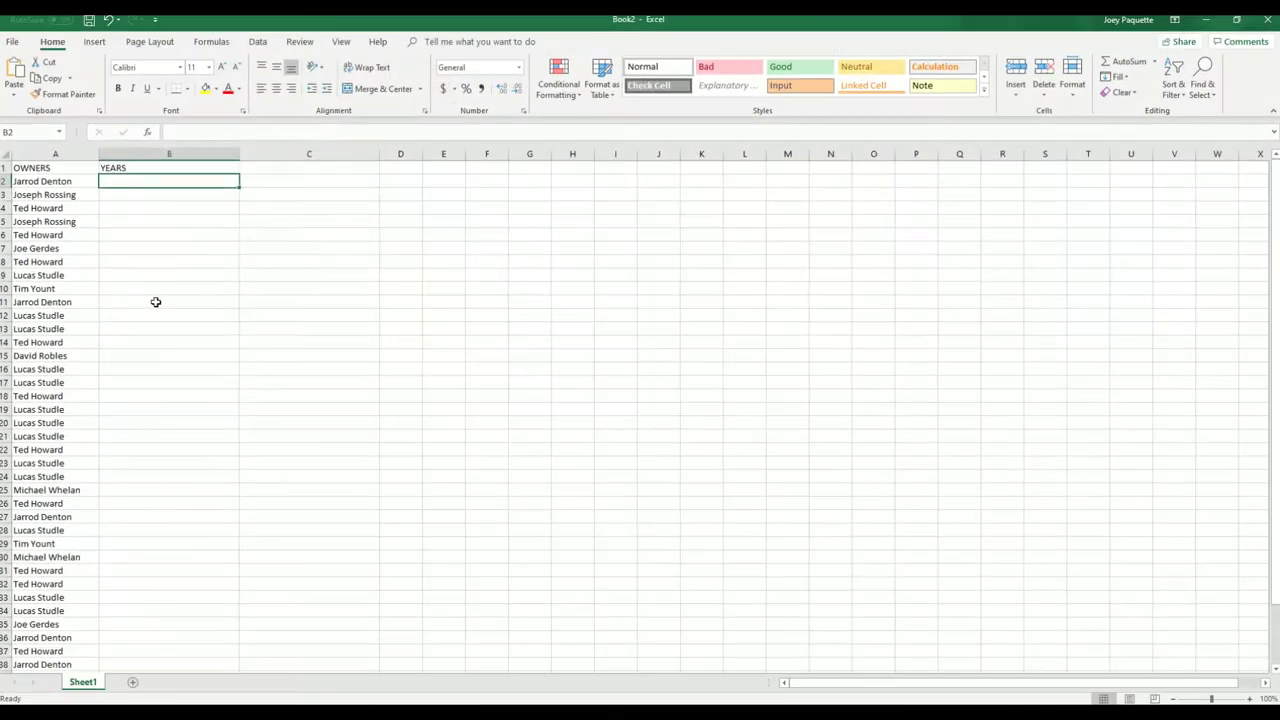
Step: Paste the shuffled years into B2 as plain Text and left-align them
right_click(134, 180)
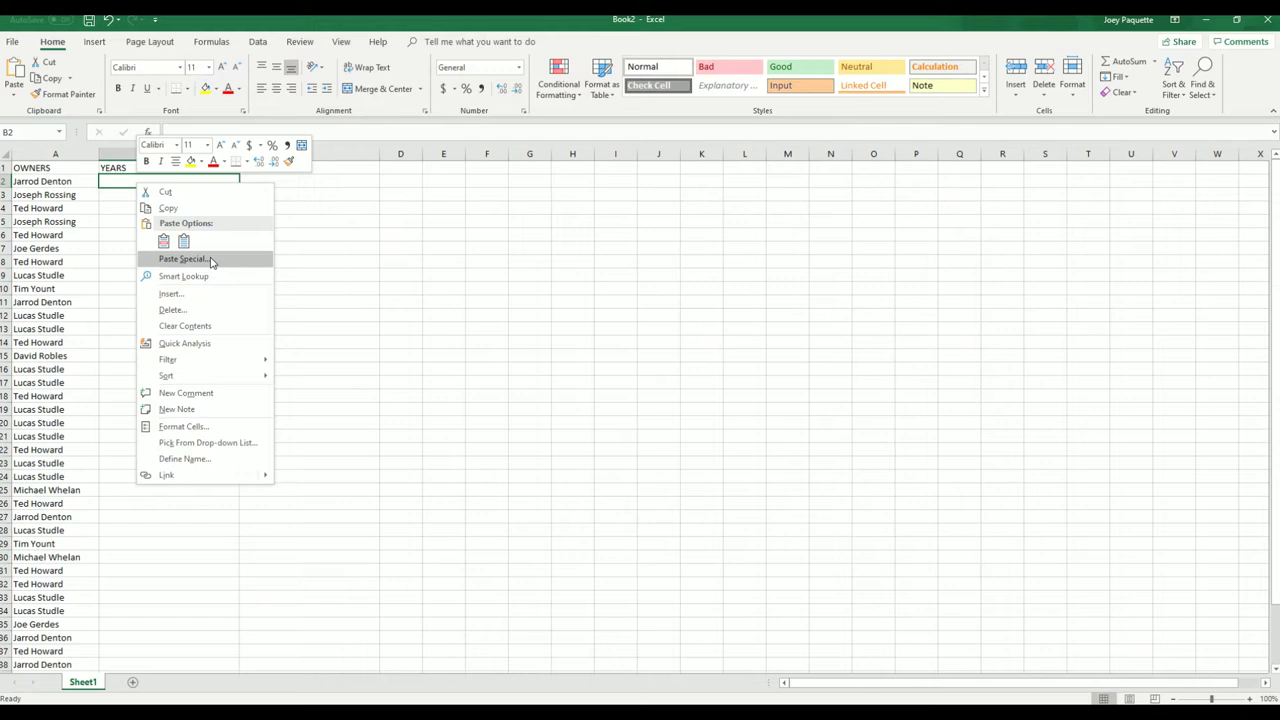
left_click(211, 259)
left_click(135, 188)
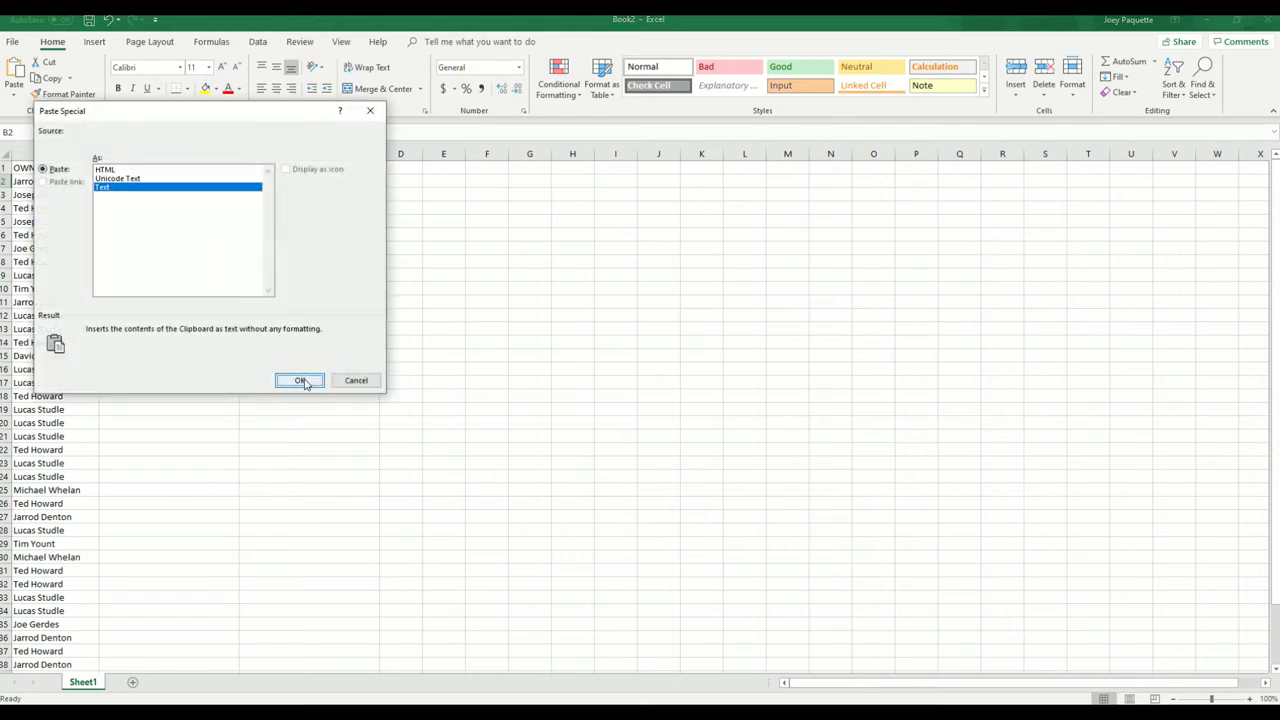
left_click(300, 380)
left_click(260, 88)
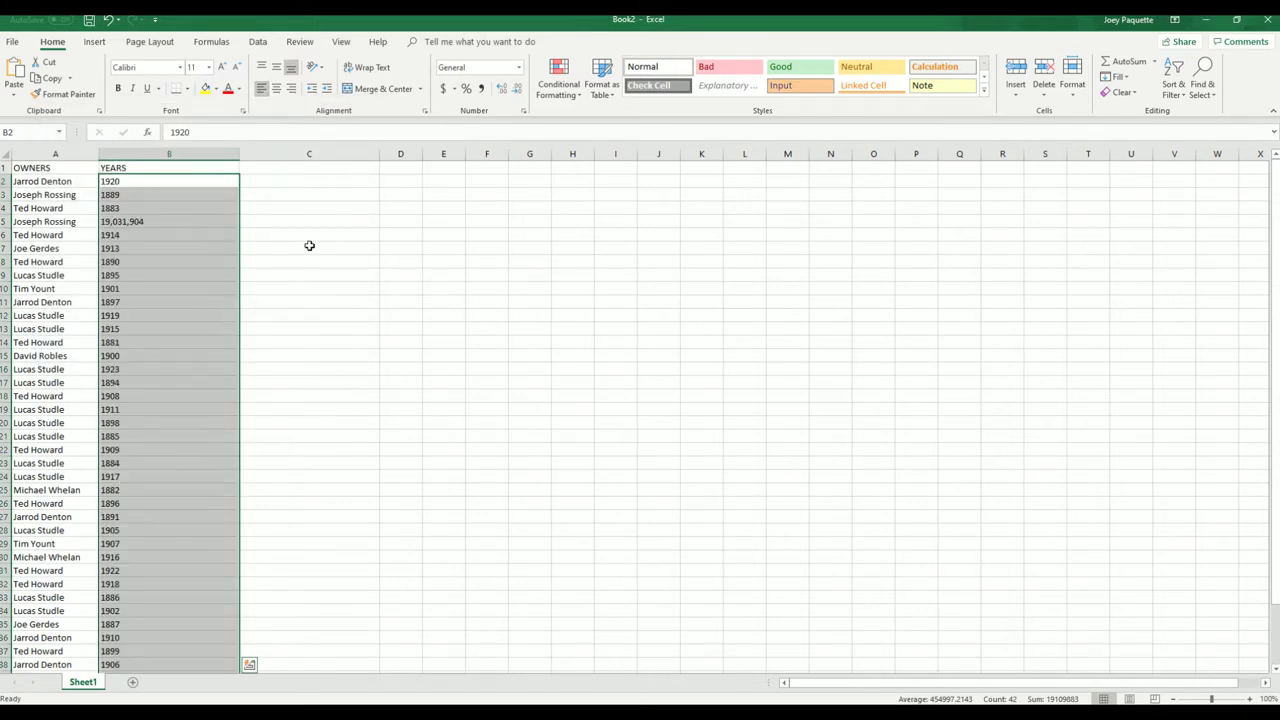
Step: Apply All Borders to columns A and B
scroll(305, 240, "down", 5)
scroll(304, 237, "up", 5)
left_click_drag(55, 153, 169, 153)
left_click(187, 89)
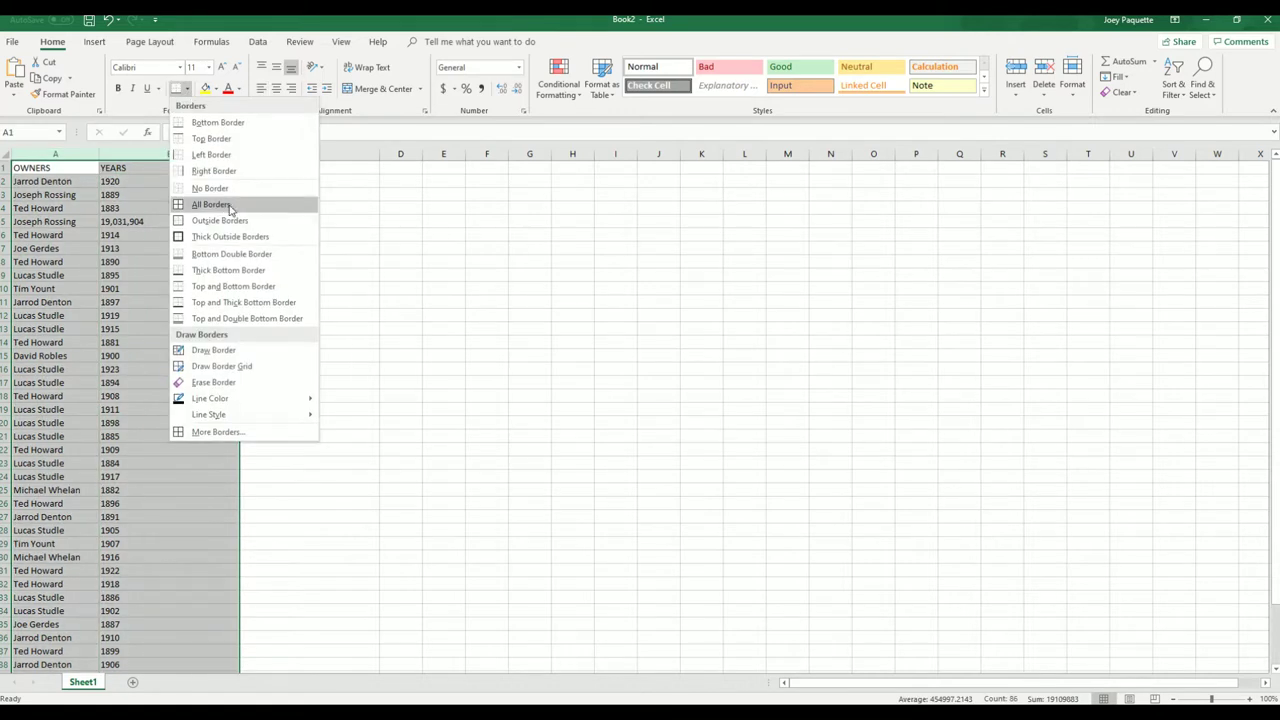
left_click(214, 206)
left_click(74, 181)
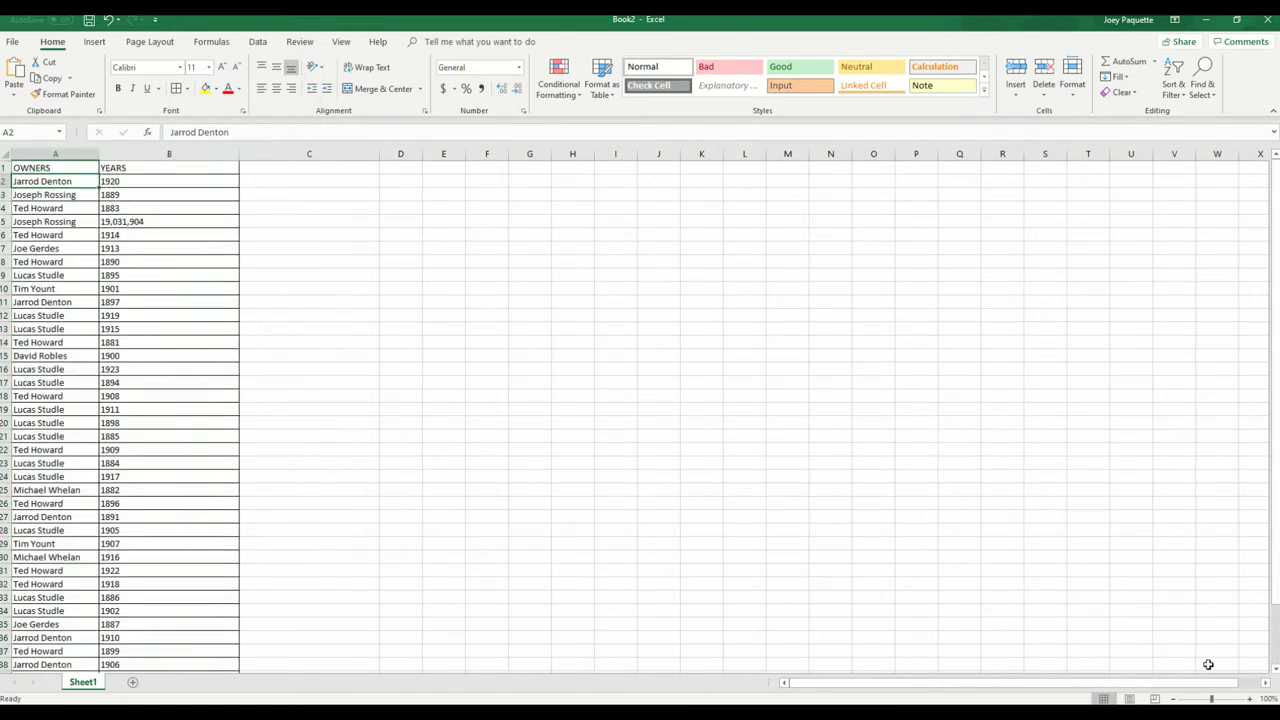
Step: Zoom the sheet to 400%, then scroll down to row 43 and back to the top
left_click_drag(1210, 698, 1250, 698)
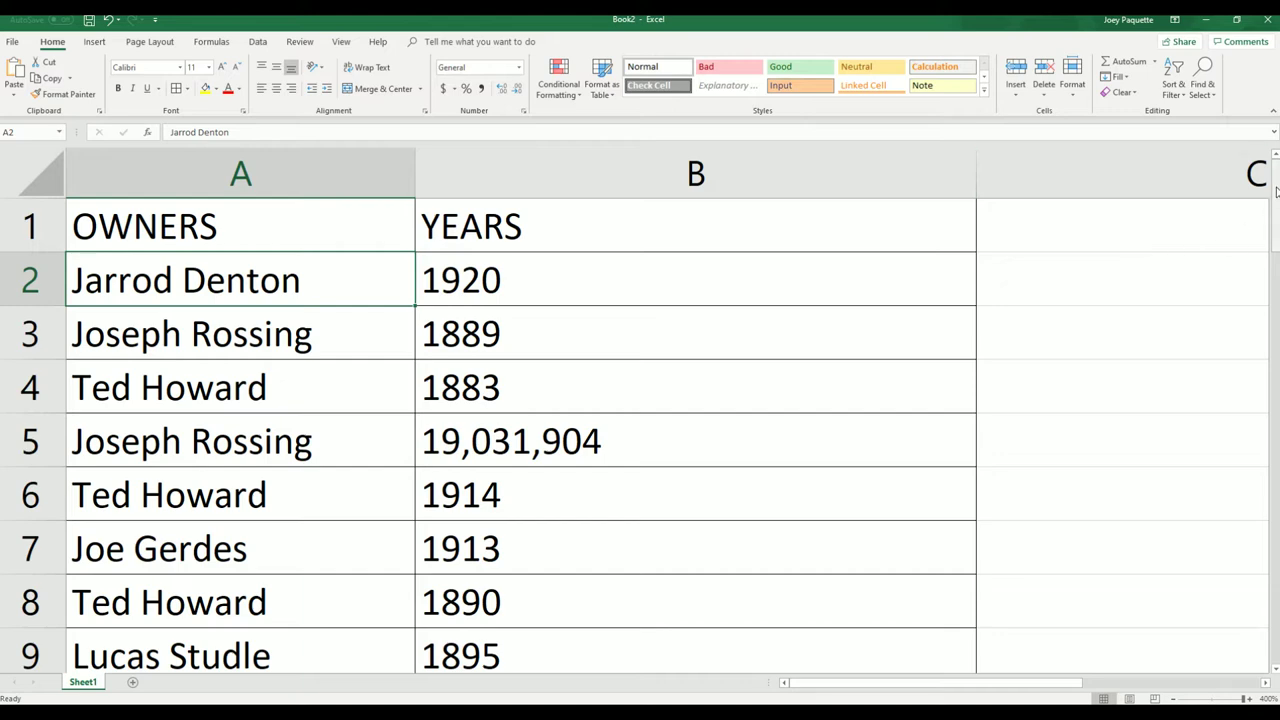
left_click_drag(1276, 190, 1274, 197)
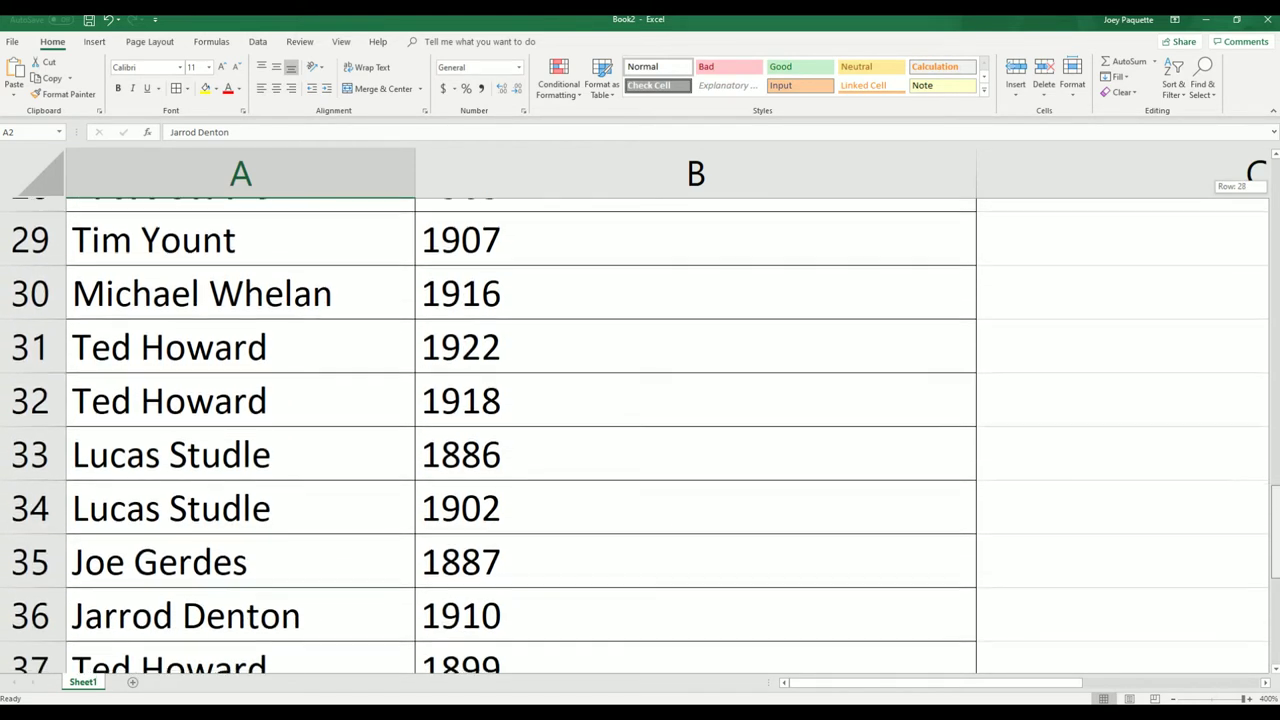
mouse_move(1274, 555)
left_mouse_down()
mouse_move(1274, 593)
mouse_move(1246, 563)
mouse_move(1276, 443)
mouse_move(1266, 170)
left_mouse_up()
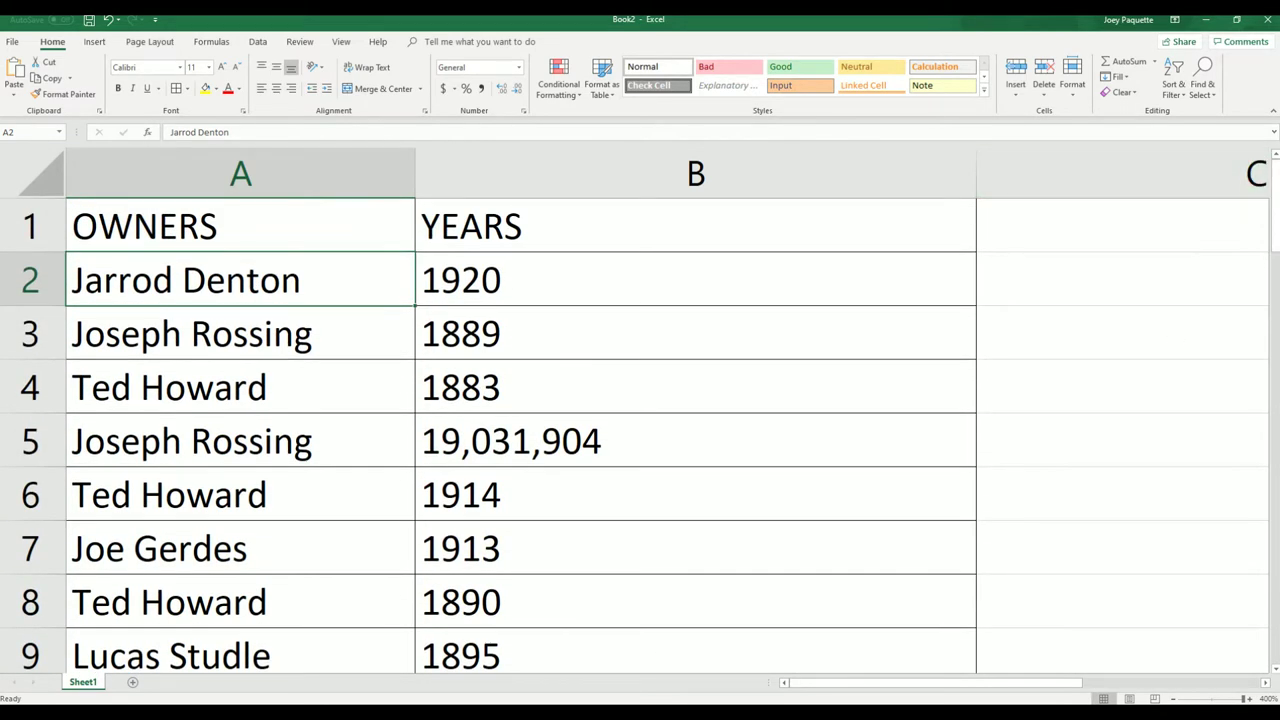